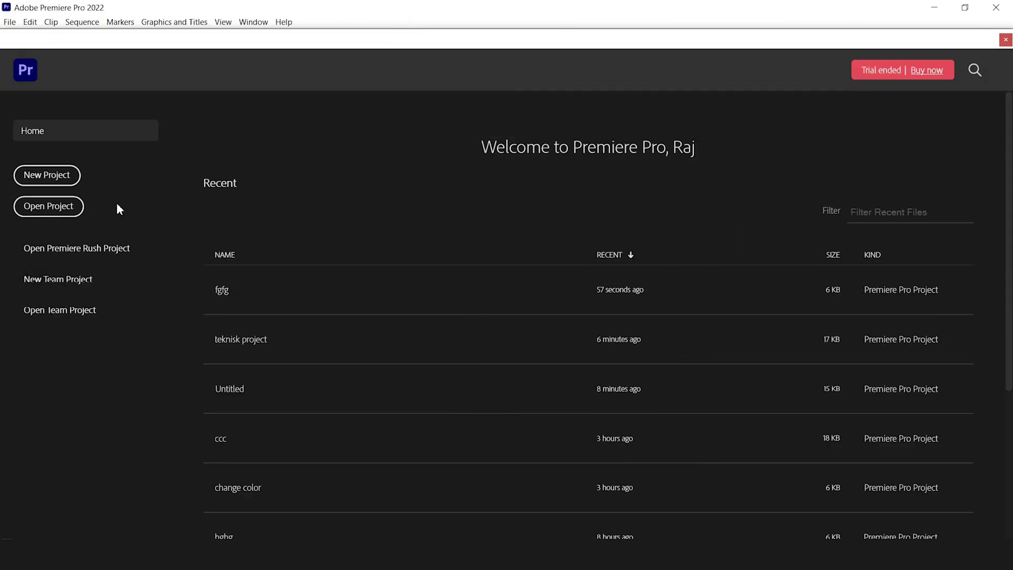
Start a new project named 'dress chng'
click(79, 185)
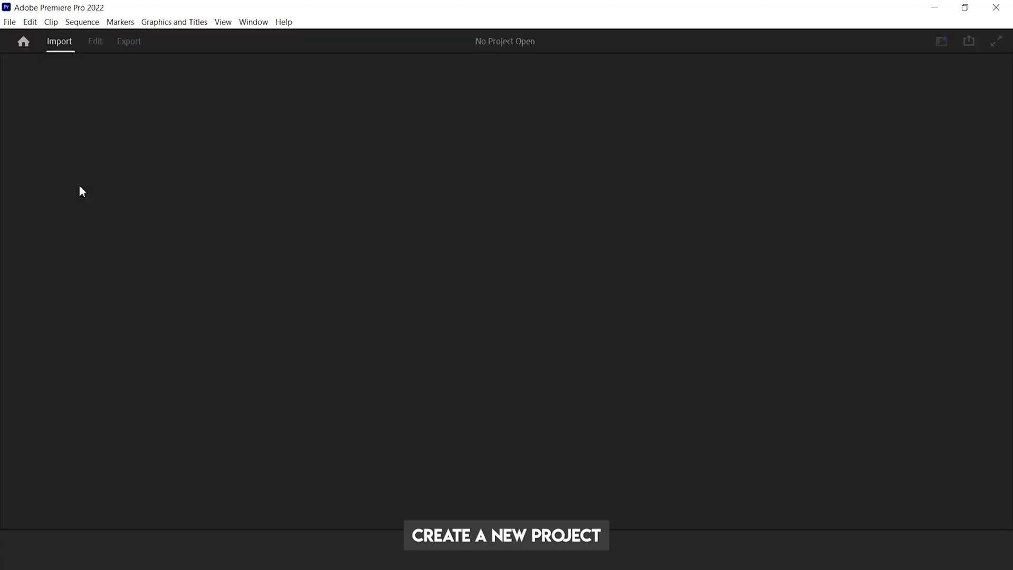
text(dr)
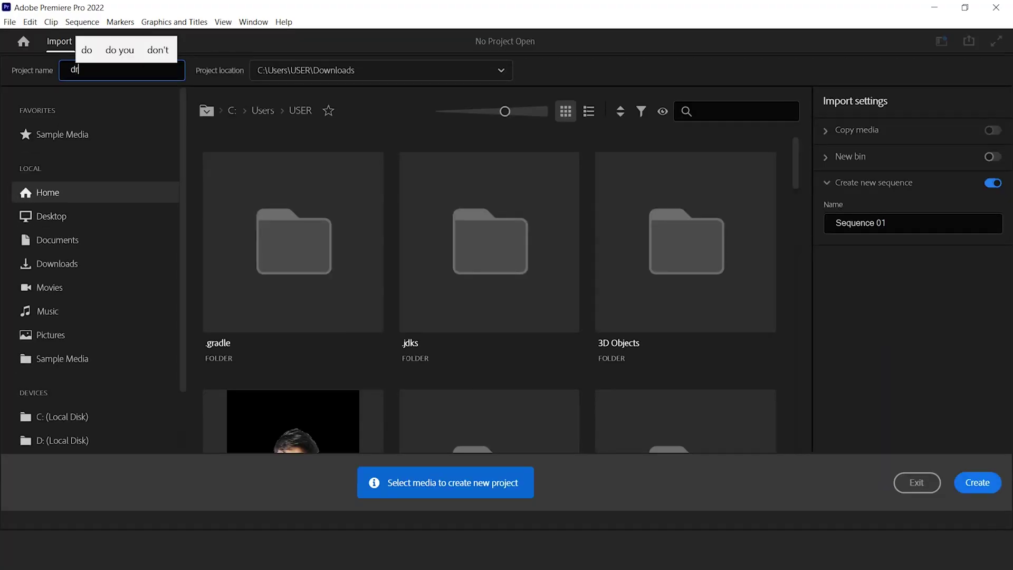
text(ess chng)
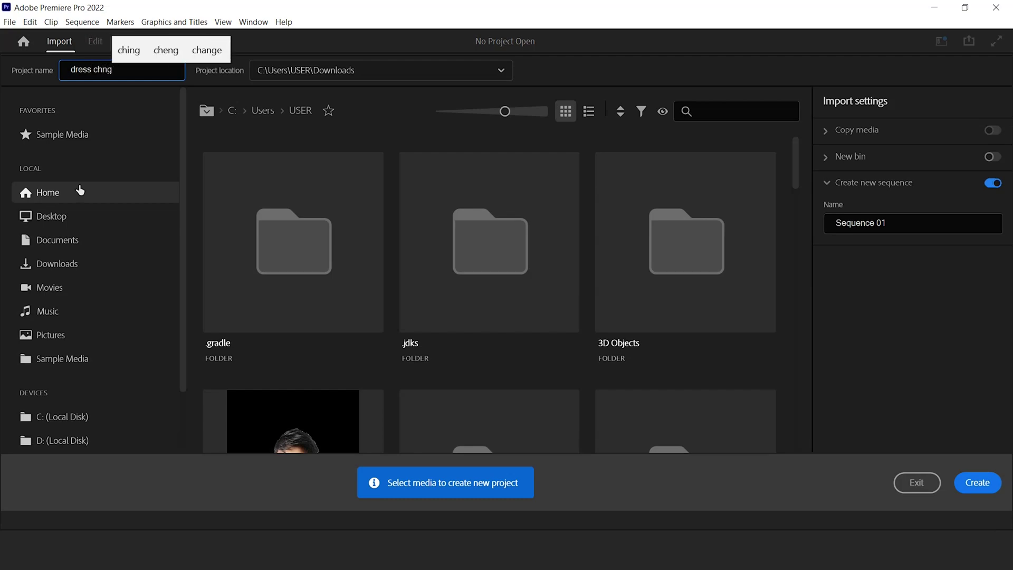
key(Return)
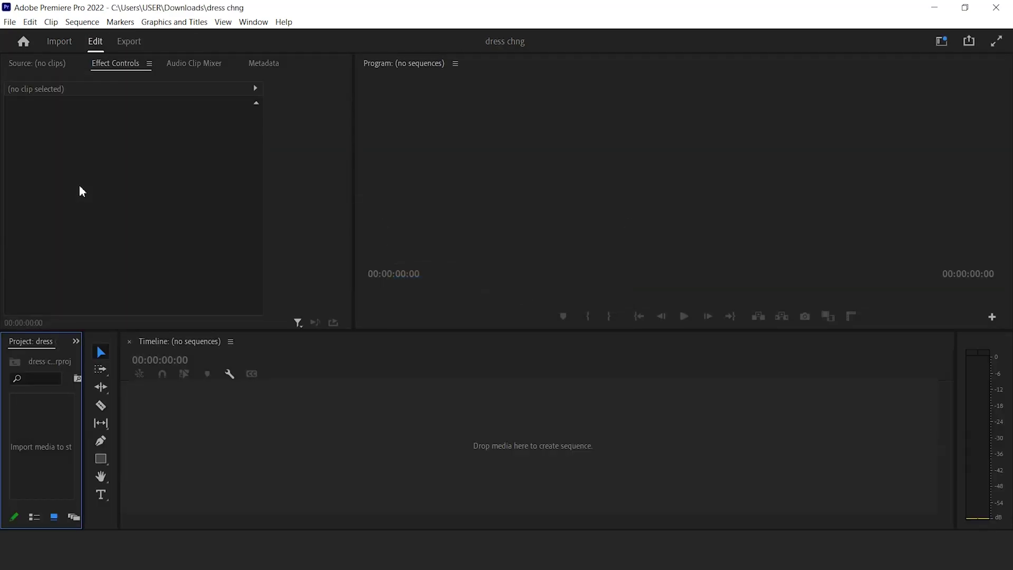
Import the ma poly video into the project's media list
right_click(41, 416)
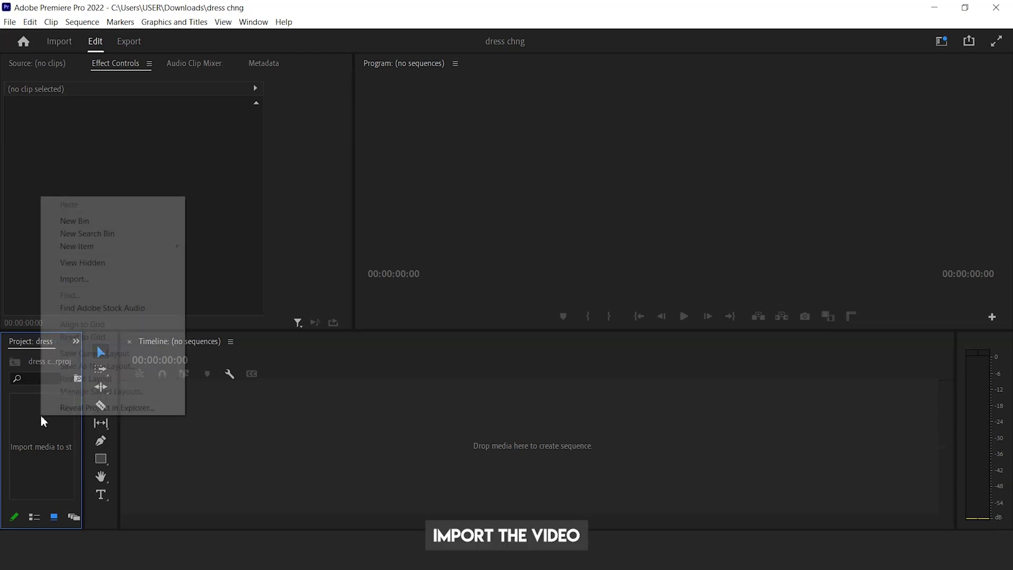
click(177, 280)
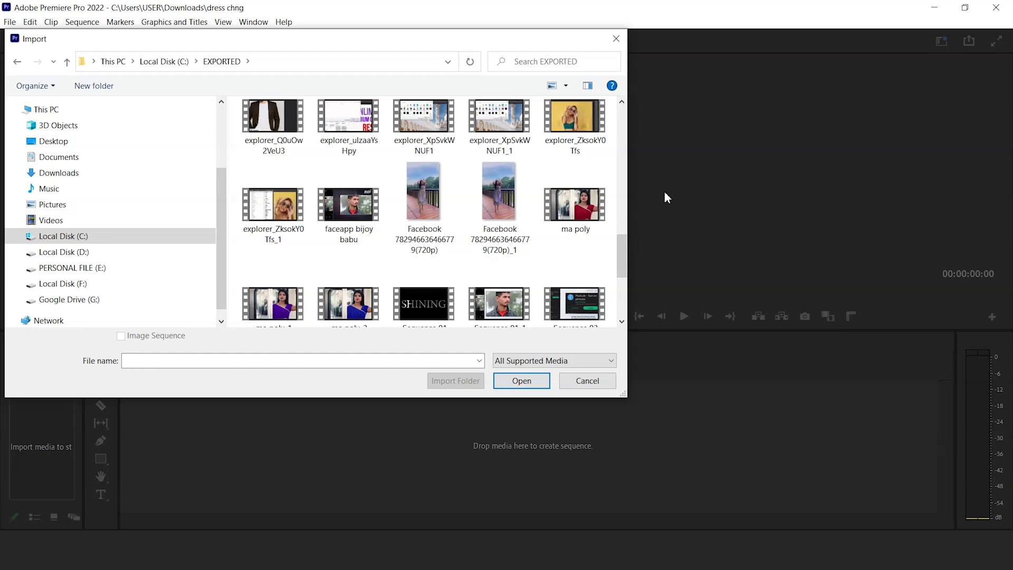
click(589, 205)
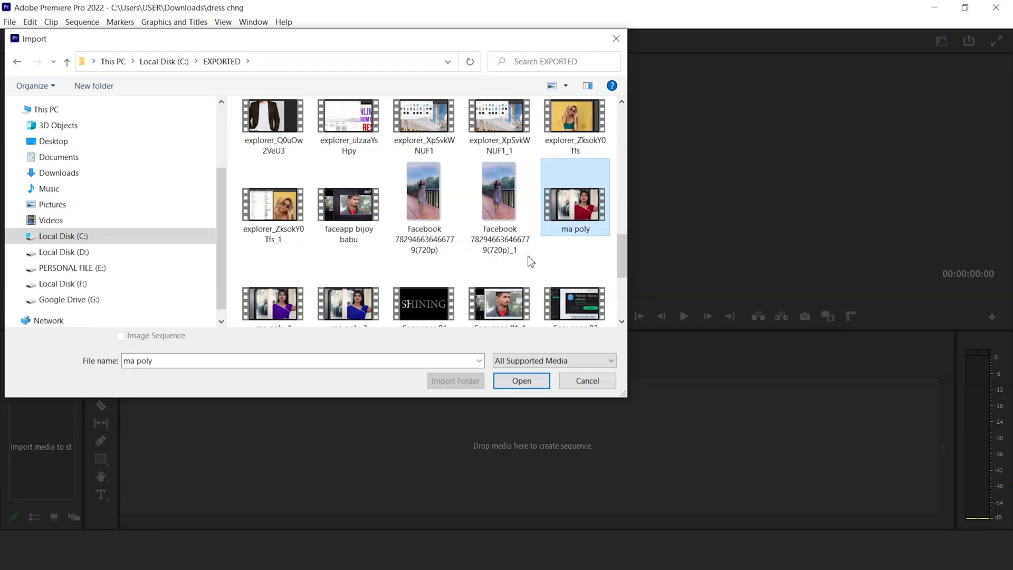
click(505, 389)
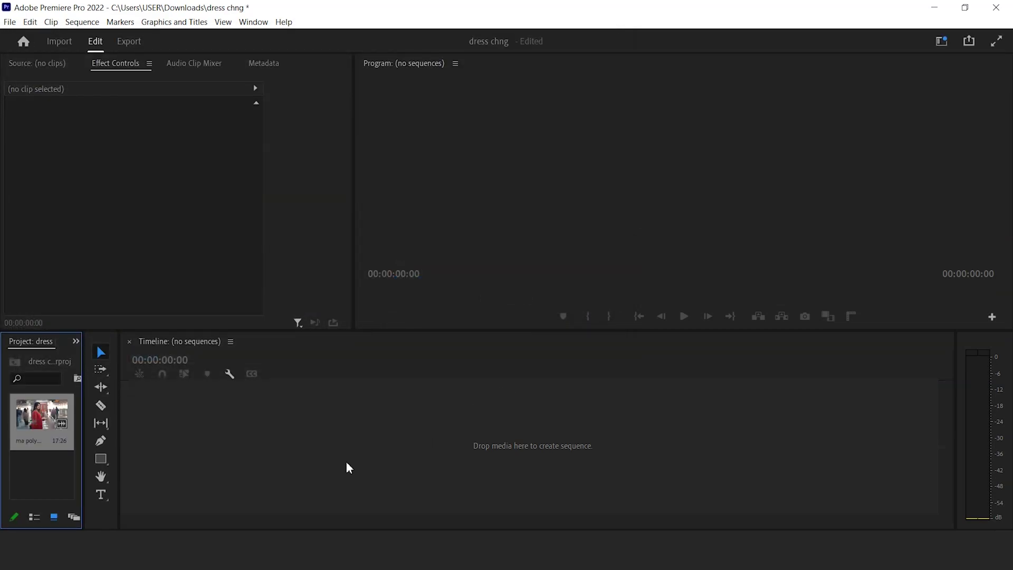
Create a ma poly sequence from the clip and trim its opening to about two seconds
drag(60, 422, 135, 426)
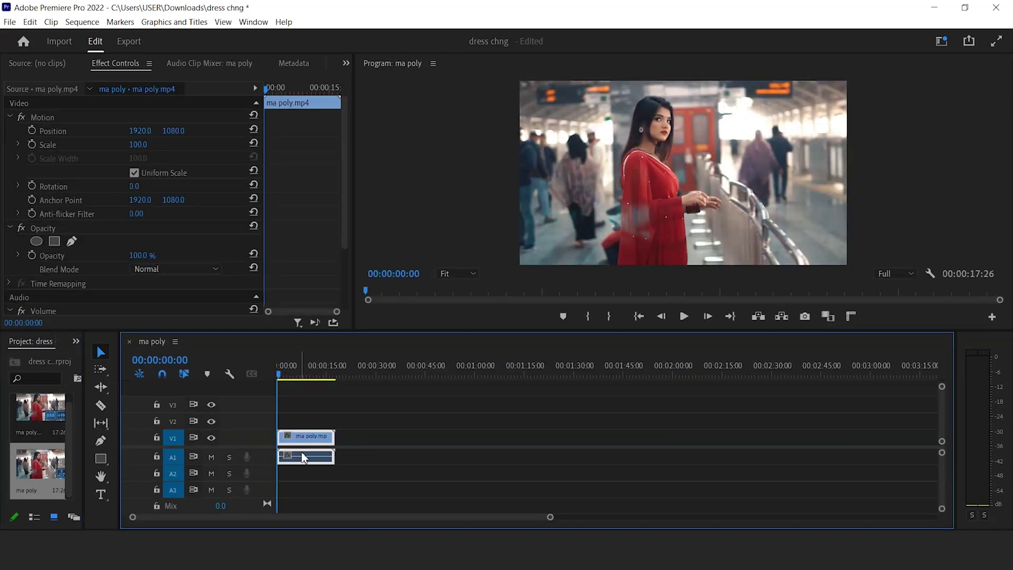
drag(552, 518, 425, 518)
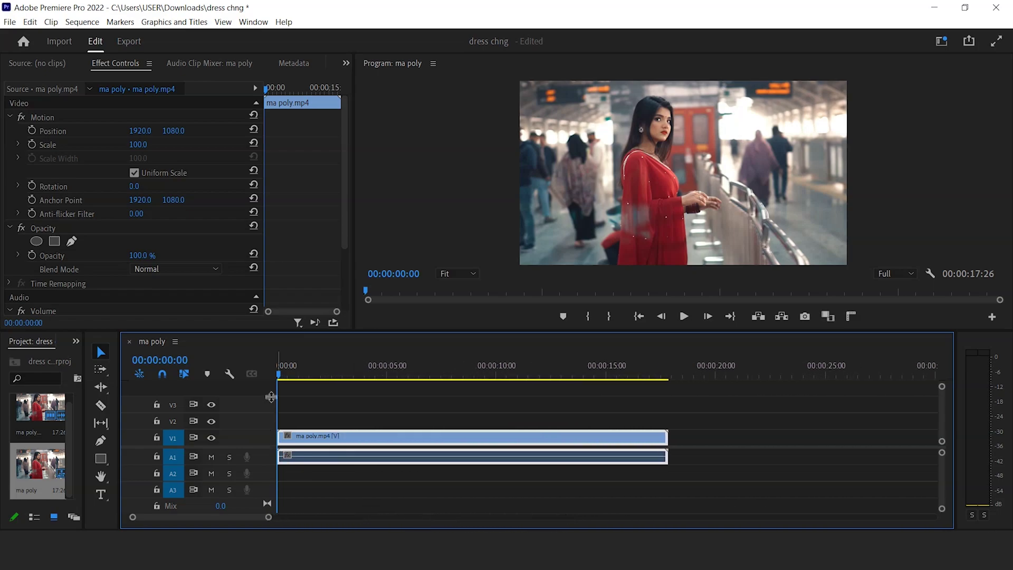
drag(278, 382, 334, 391)
drag(278, 441, 342, 455)
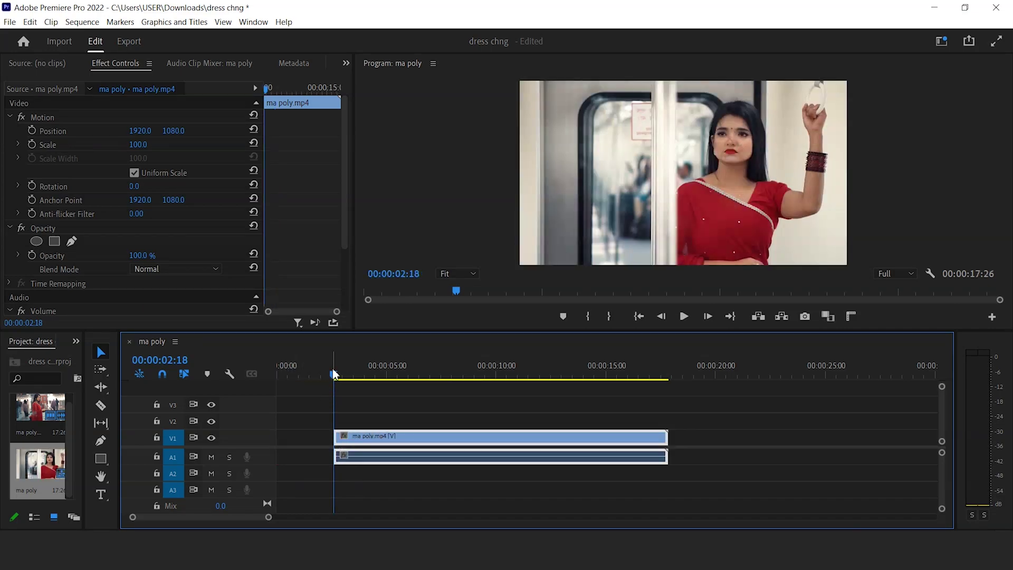
Trim the clip's end at about six seconds and move it to the sequence start
drag(334, 381, 407, 395)
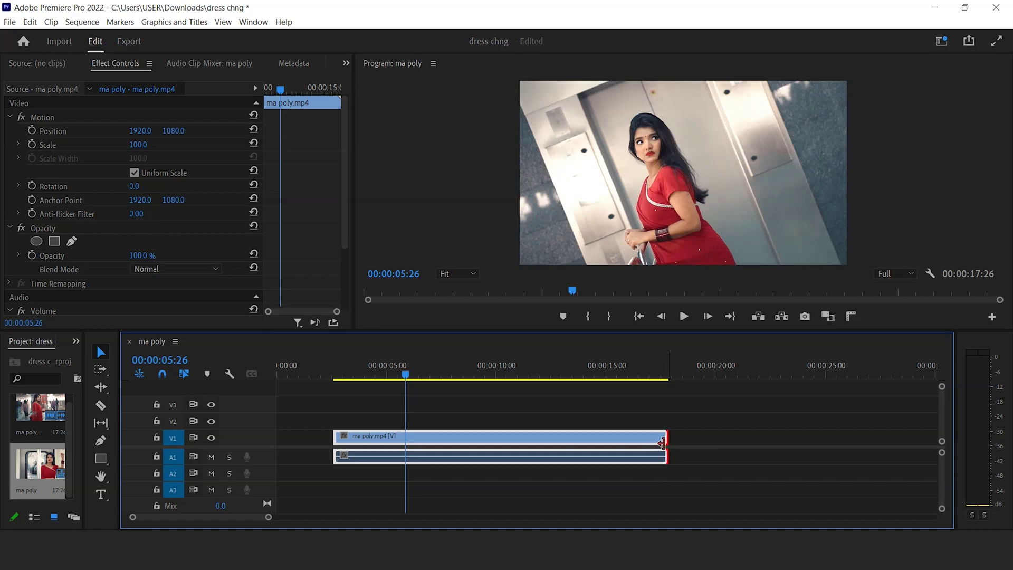
drag(662, 443, 296, 452)
click(430, 478)
click(329, 496)
Zoom in on the 00:00:03:08 clip, return the playhead to start, and select it
drag(268, 517, 227, 525)
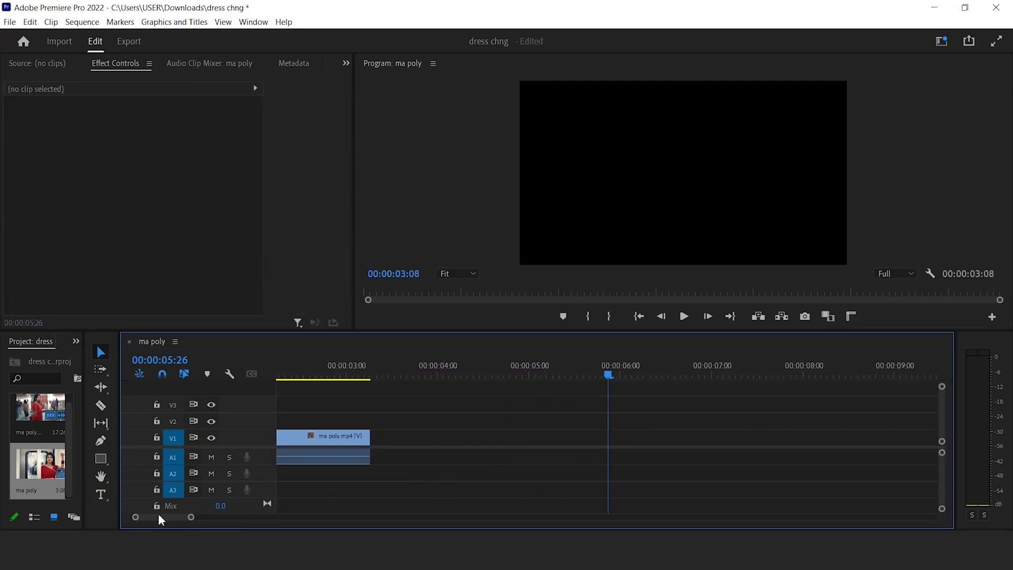
drag(161, 520, 158, 520)
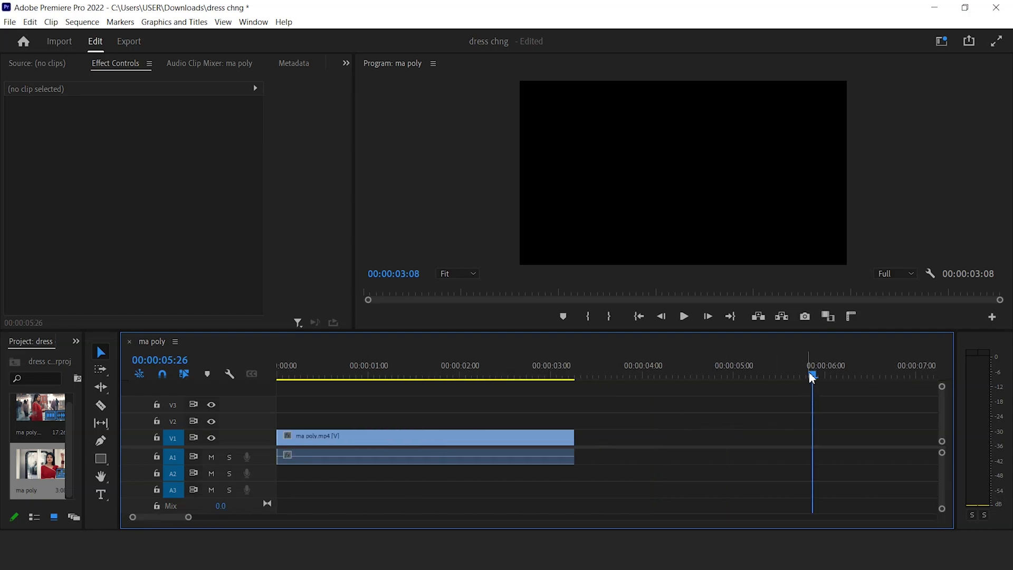
drag(811, 377, 279, 417)
click(301, 435)
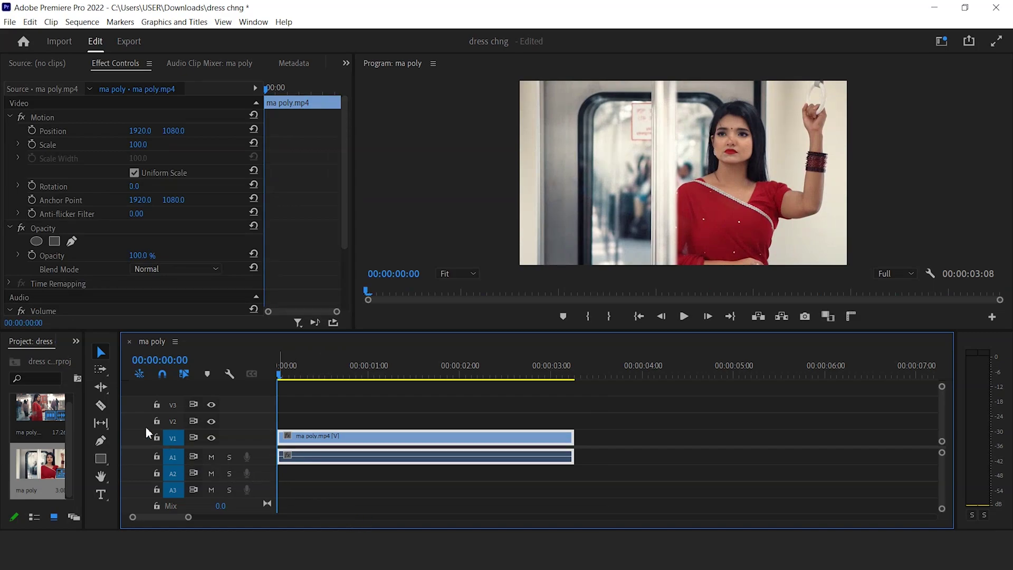
Find Change to Color in the Effects panel and apply it to the V1 ma poly clip
click(76, 342)
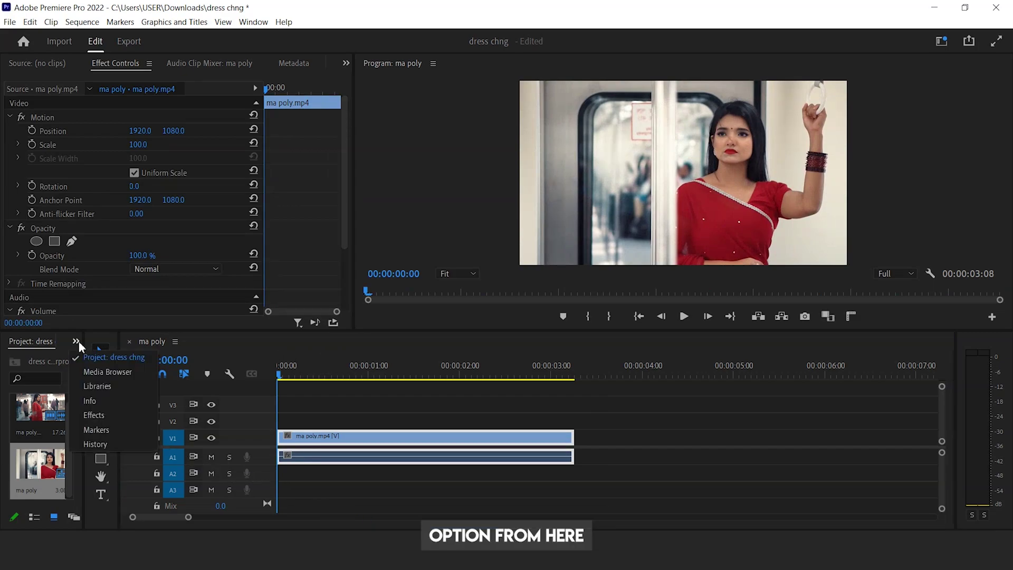
click(136, 415)
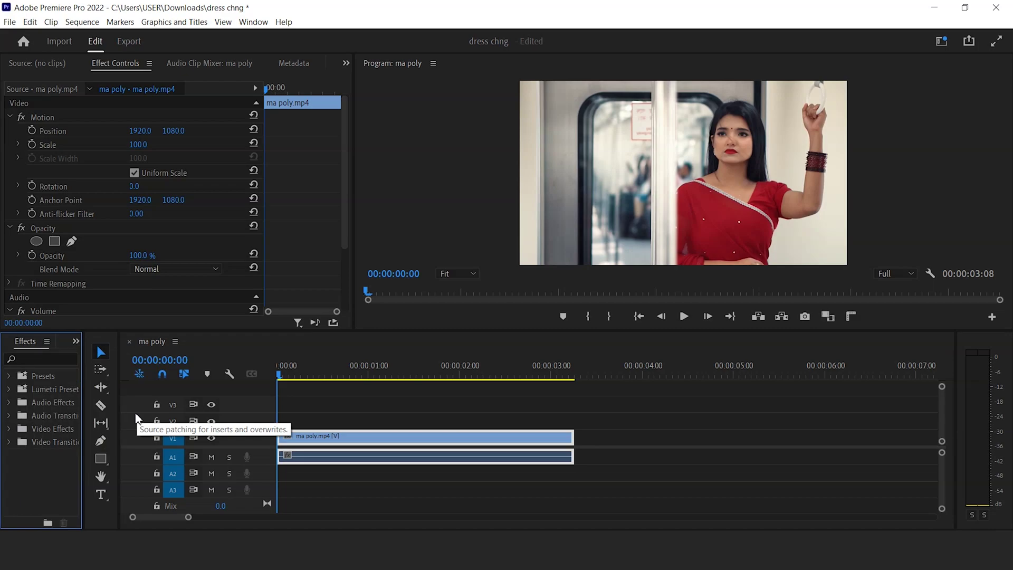
click(65, 357)
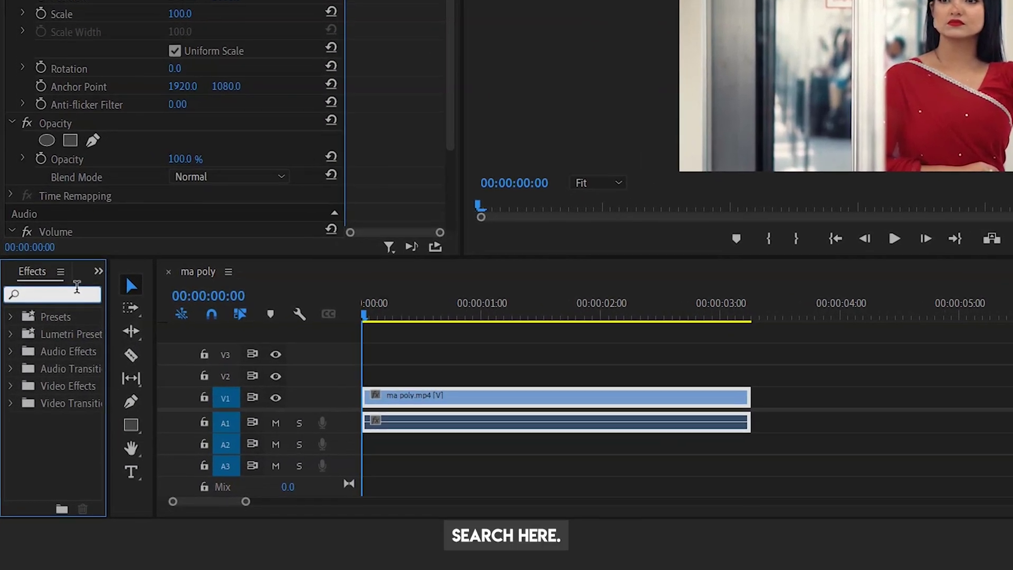
text(change )
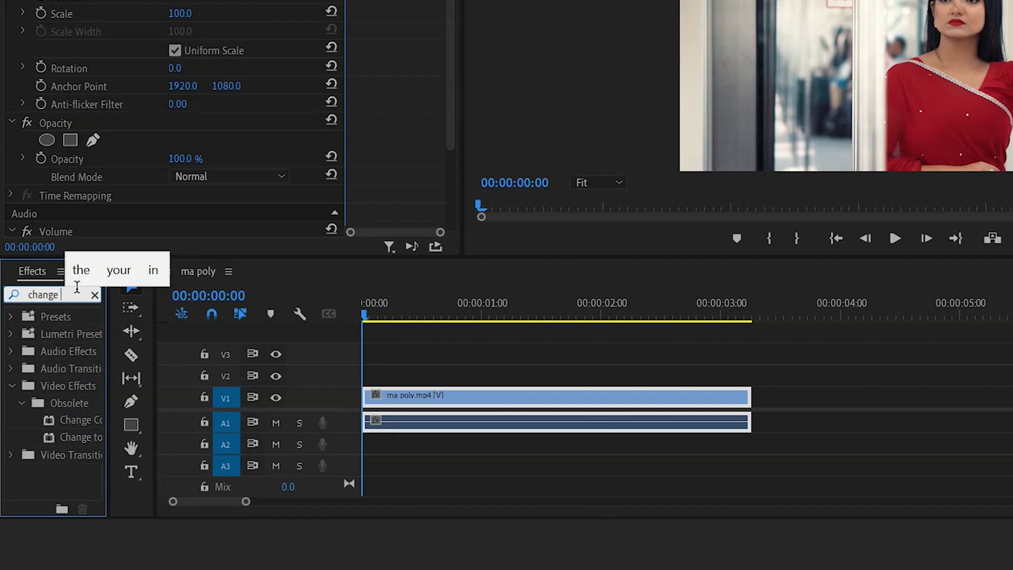
text(to c)
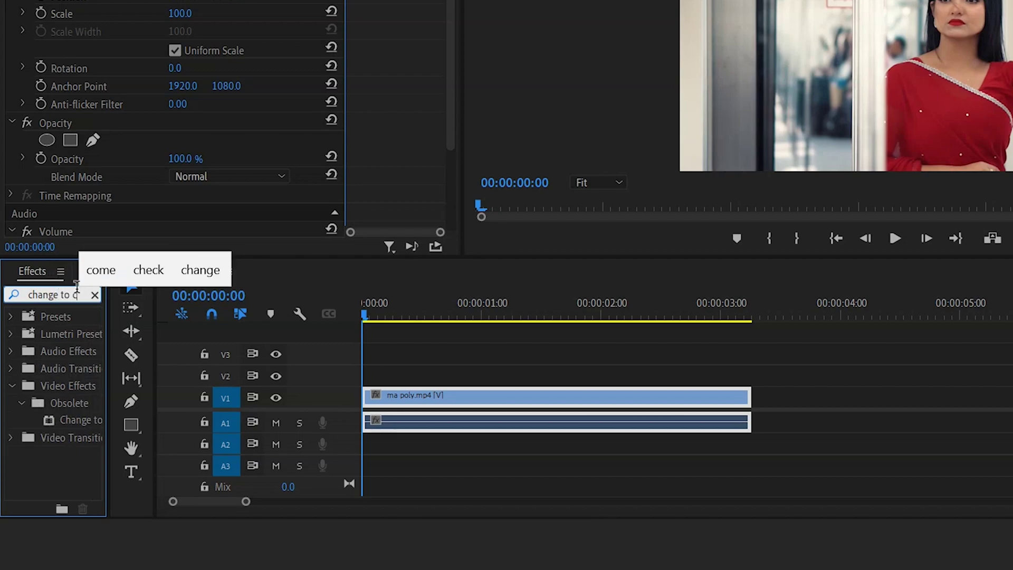
text(olor)
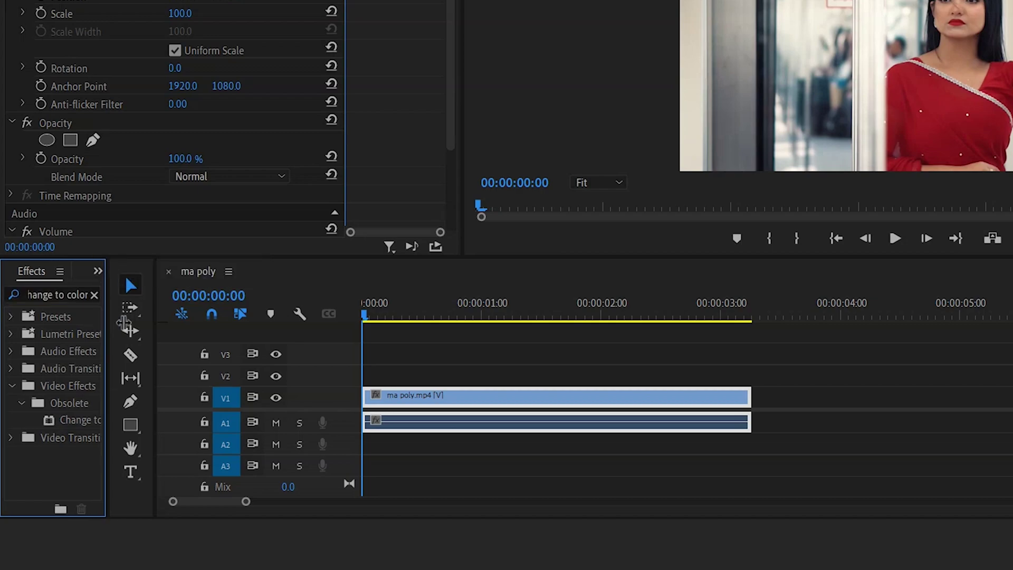
drag(108, 322, 205, 327)
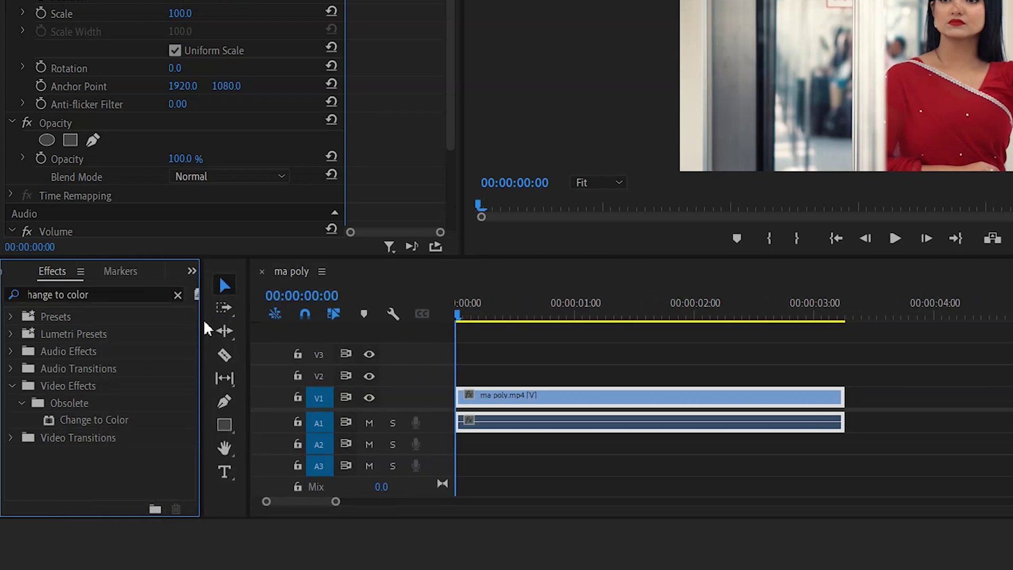
click(105, 422)
drag(105, 428, 515, 402)
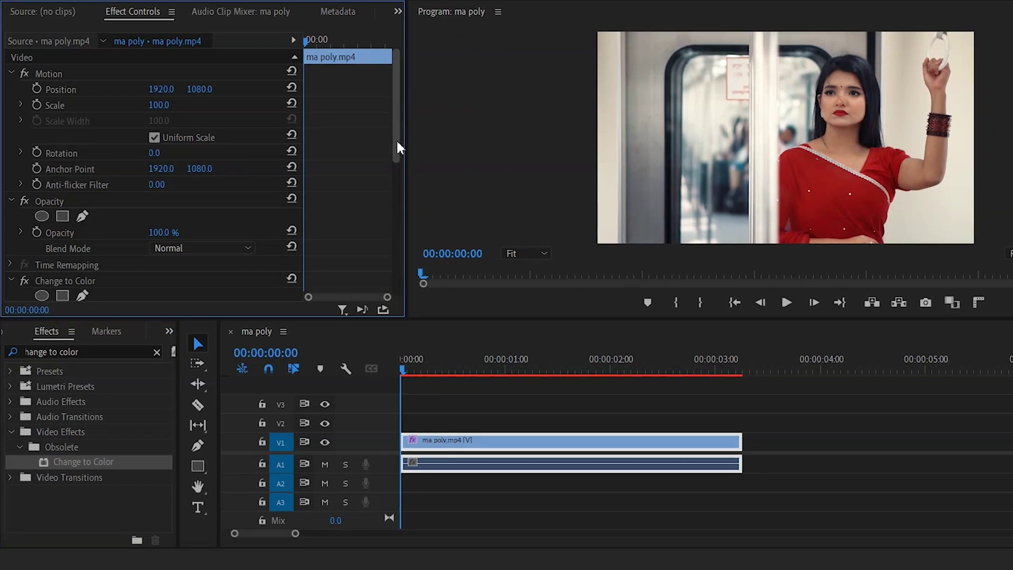
Sample the red sari as the From colour, then bring up the To colour picker
scroll(397, 149, down, 5)
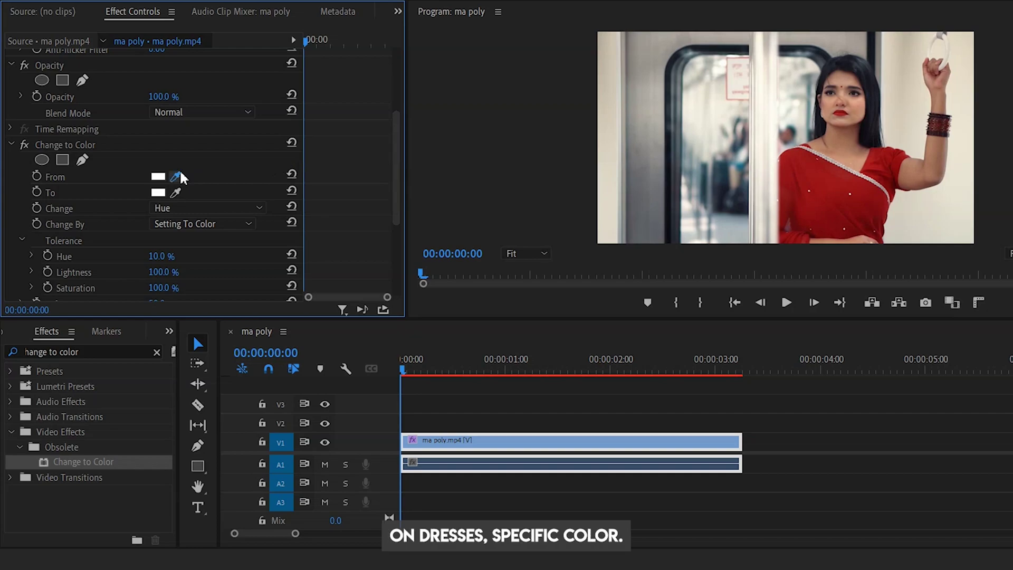
drag(177, 176, 826, 193)
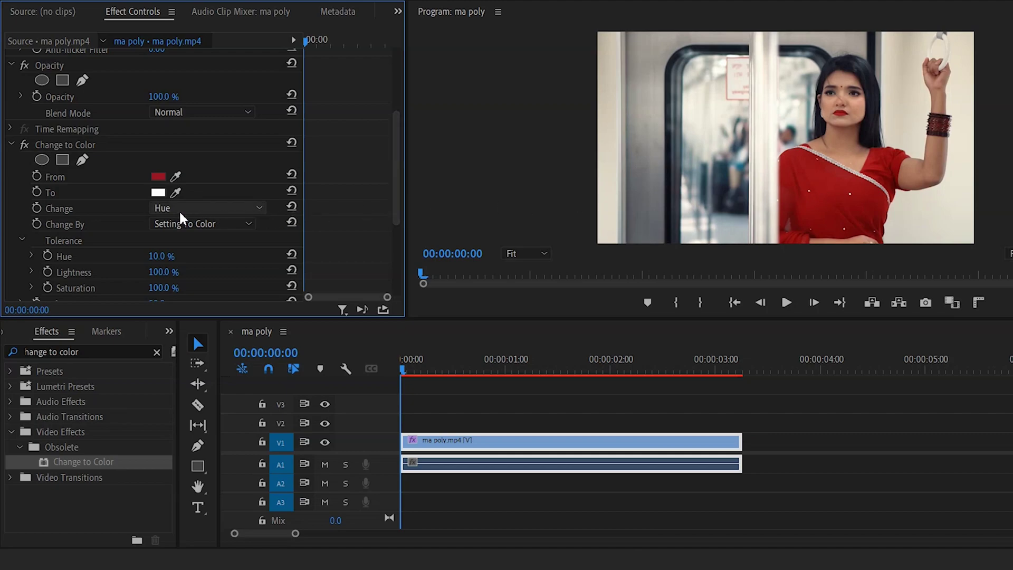
click(157, 193)
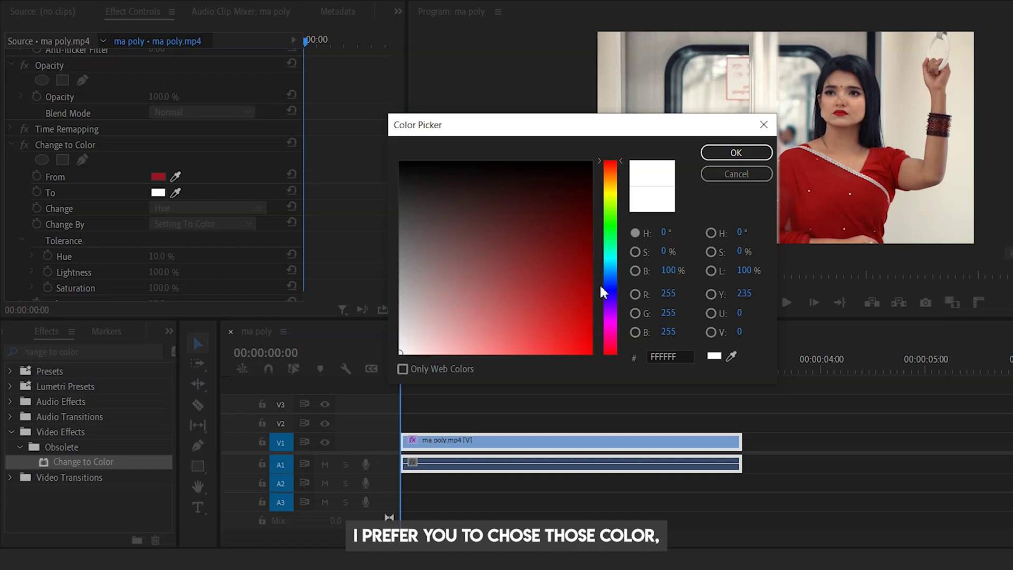
Set the To colour to deep blue 2703D0
click(608, 296)
drag(569, 308, 589, 317)
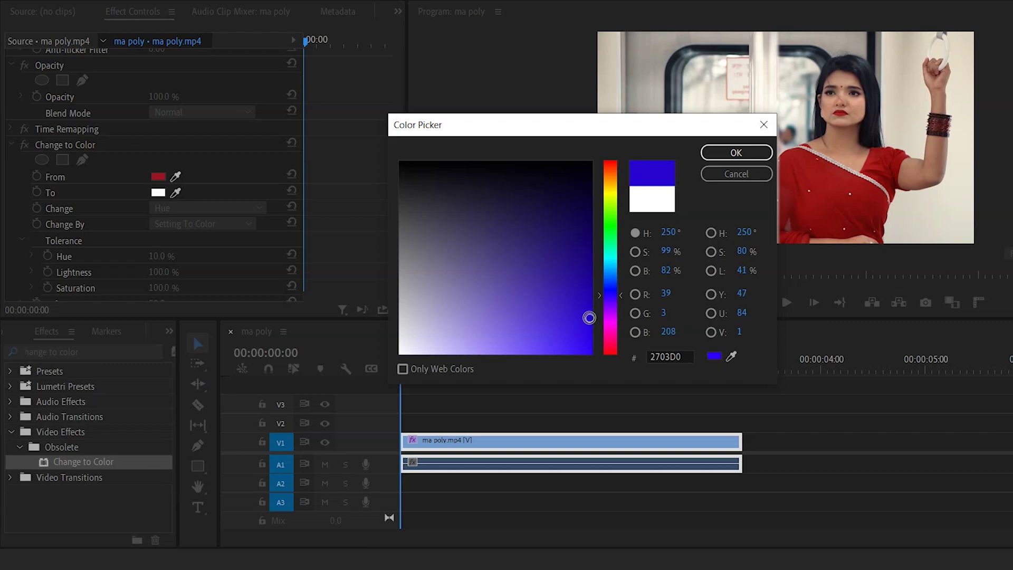
click(760, 157)
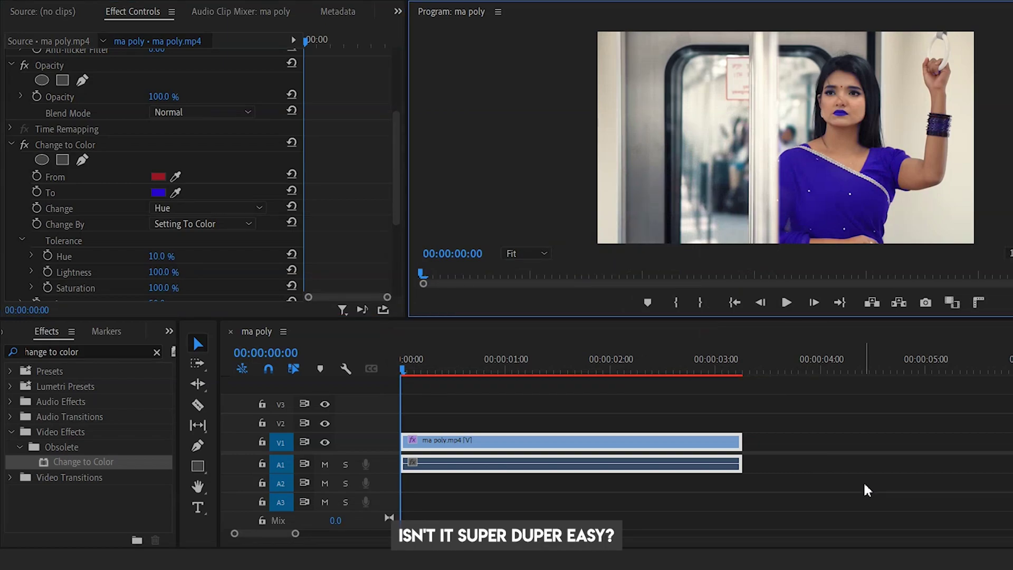
Play the recoloured clip, then scrub back to 00:00:00:00
click(786, 303)
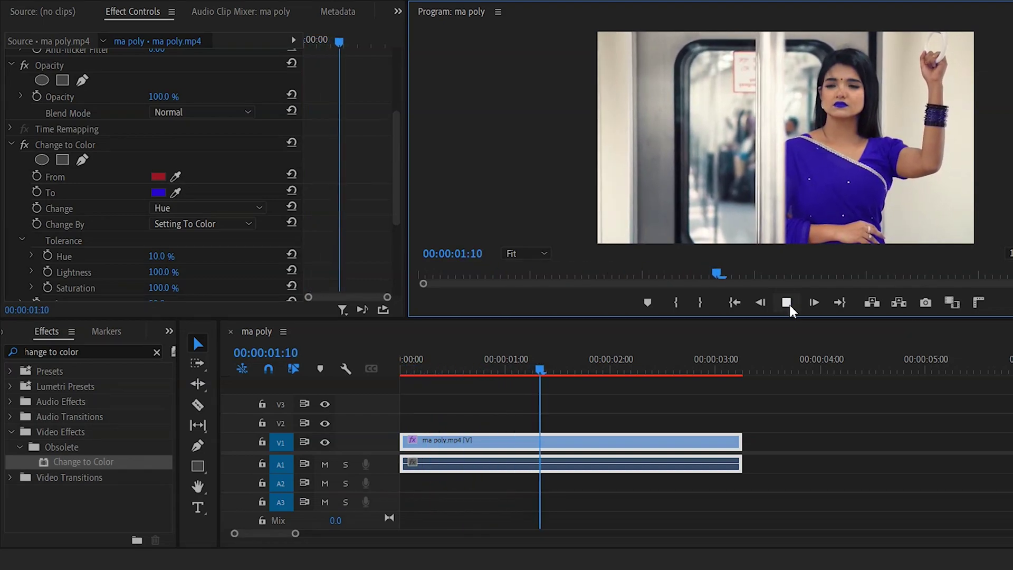
click(789, 309)
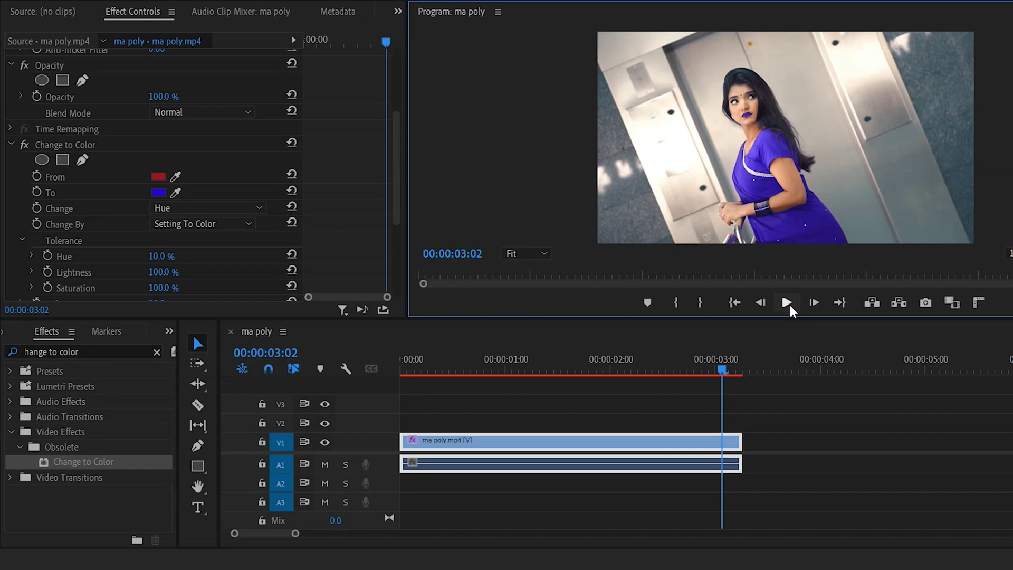
click(722, 376)
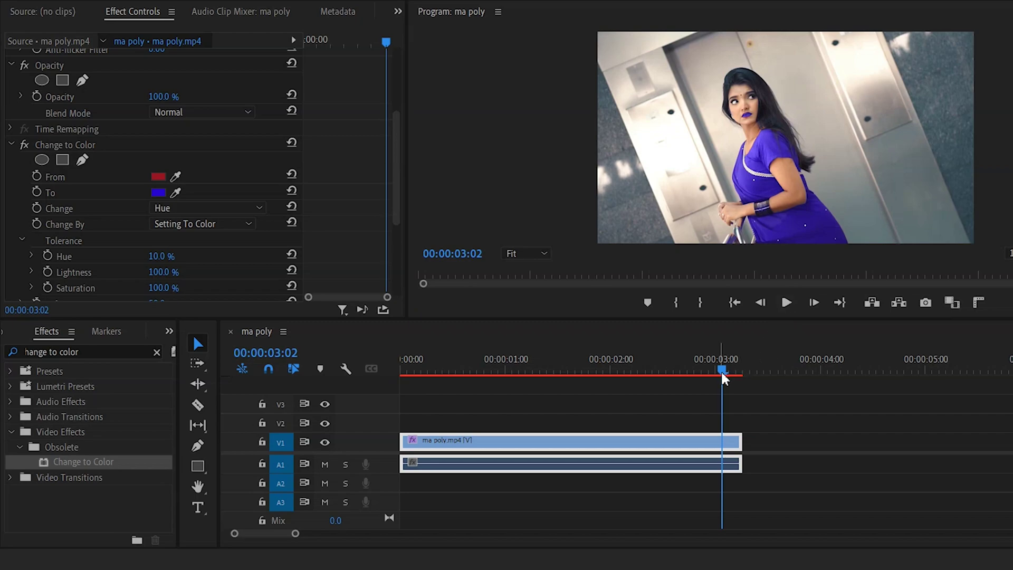
drag(722, 375, 388, 433)
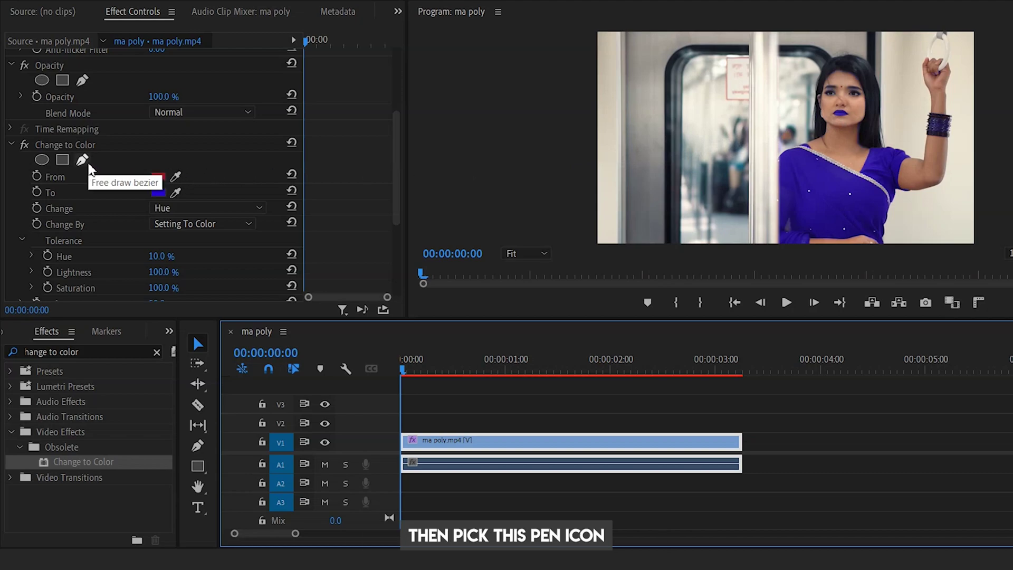
Draw a closed four-point bezier mask around the woman's face for Change to Color
click(89, 166)
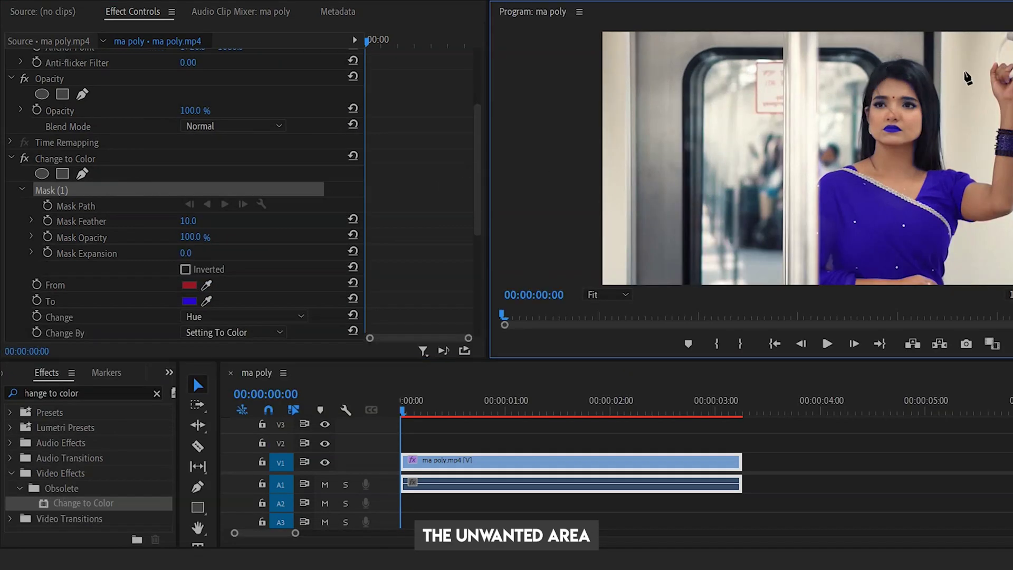
click(960, 72)
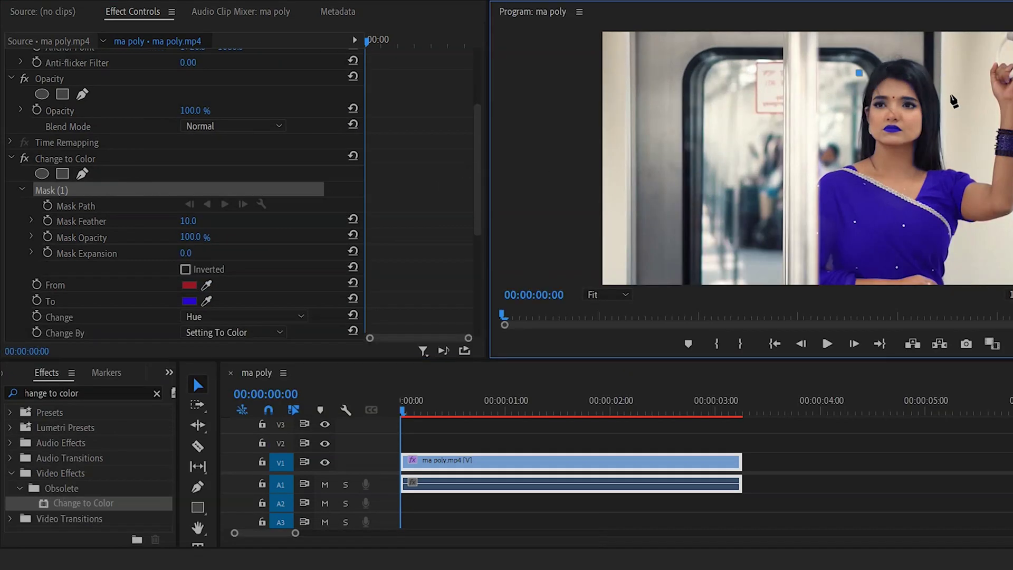
click(941, 151)
click(868, 158)
click(860, 73)
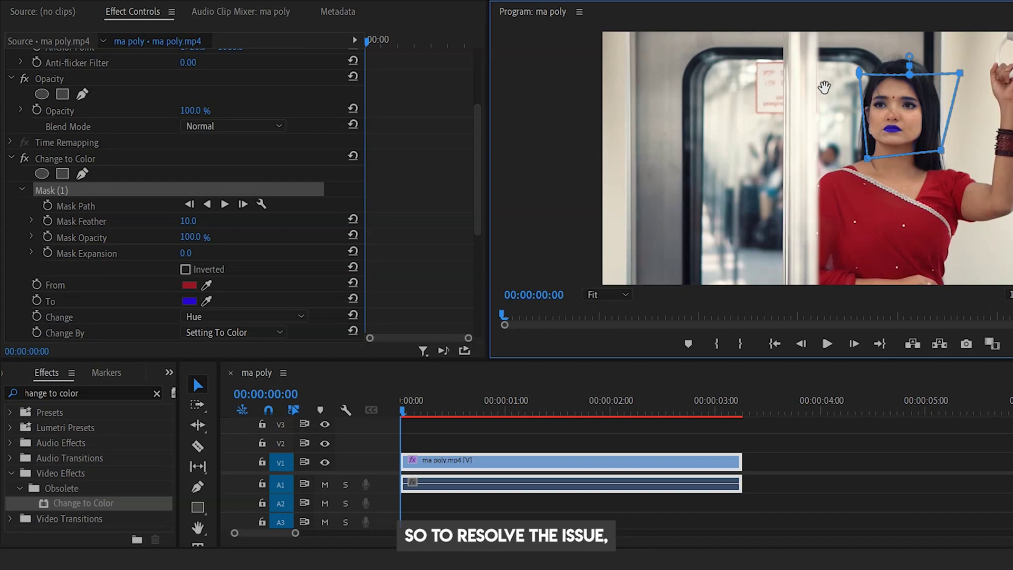
Invert Mask (1), preview later frames, and return to the first frame
click(186, 270)
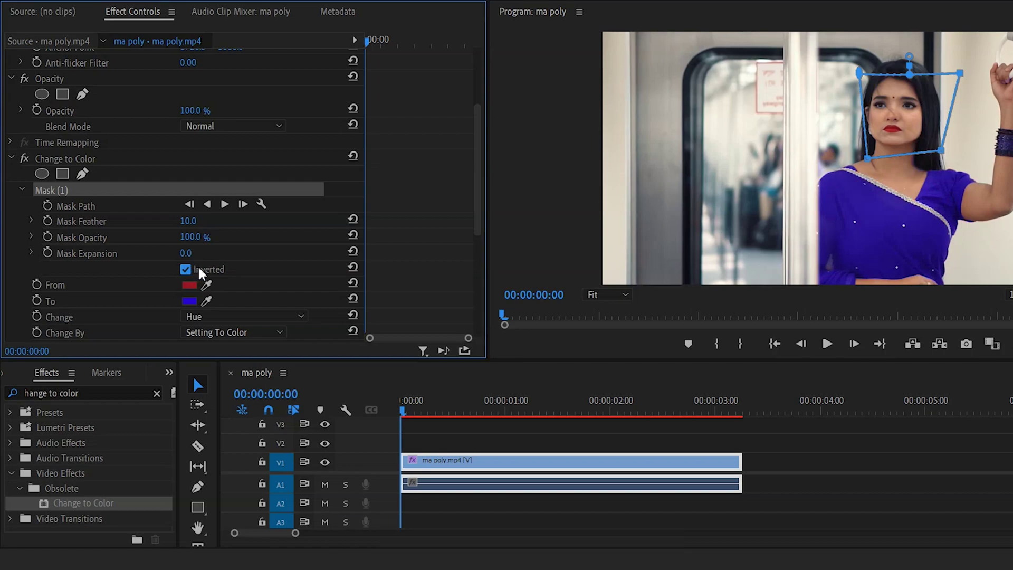
click(416, 420)
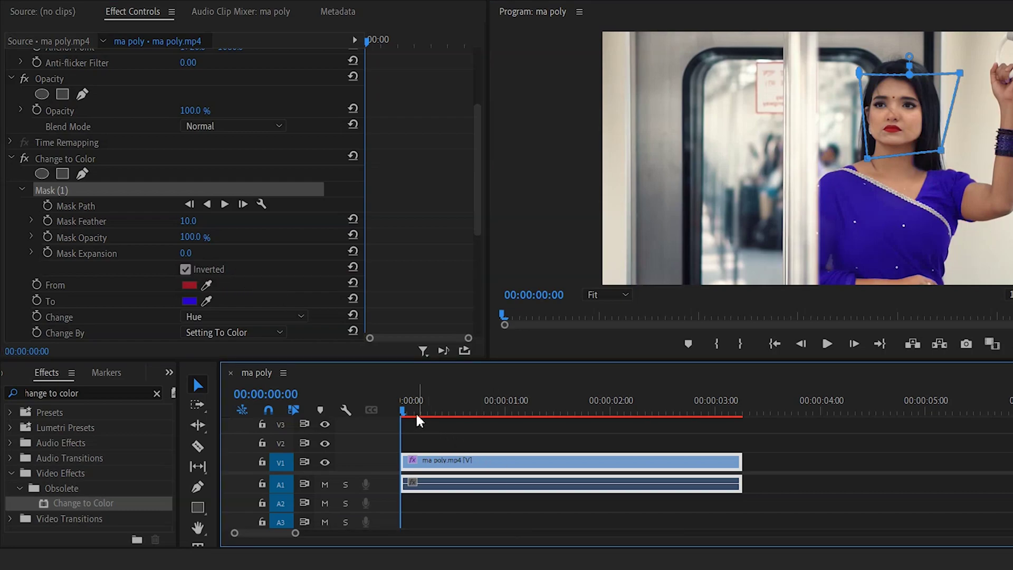
drag(405, 417, 545, 425)
drag(593, 430, 627, 434)
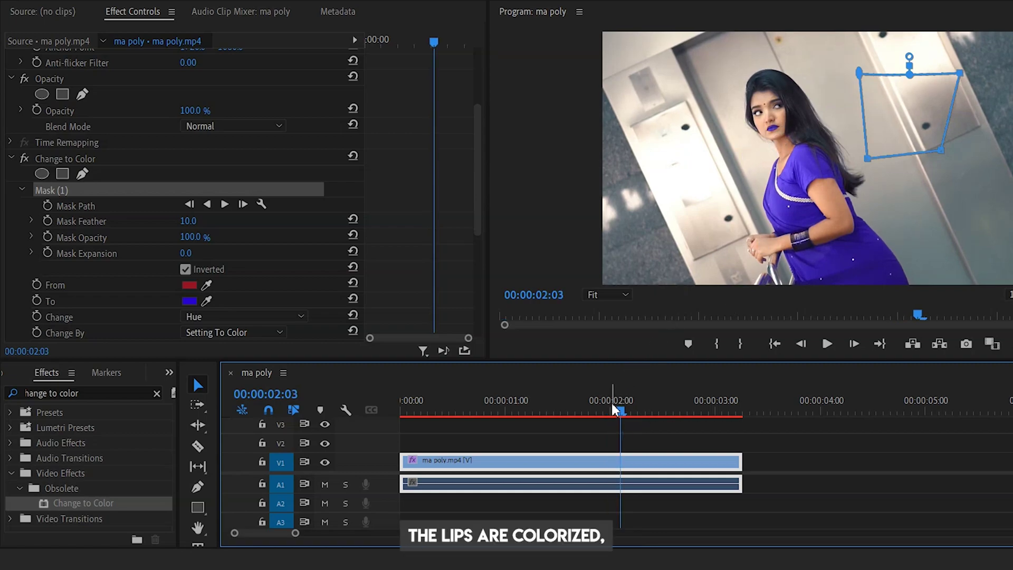
drag(621, 411, 568, 422)
key(Home)
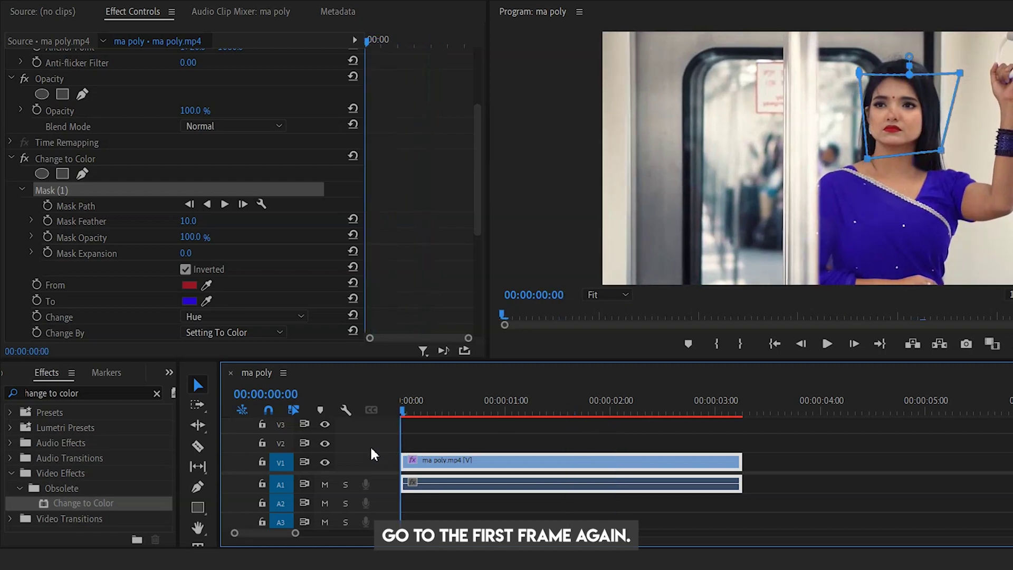
Set a Mask Path keyframe at the first frame and locate 00:00:01:15 before the shot change
click(48, 205)
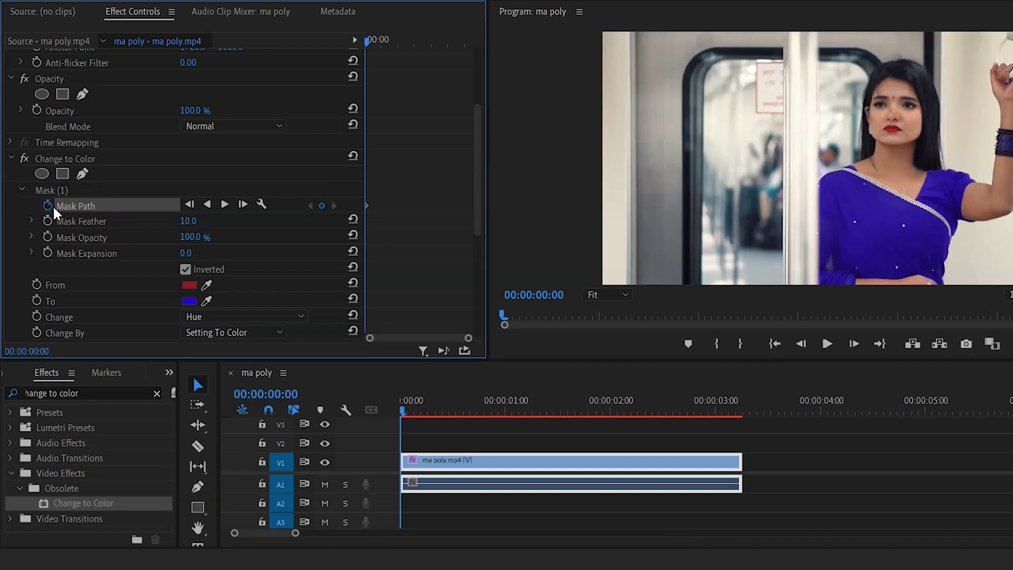
click(404, 412)
drag(405, 413, 572, 439)
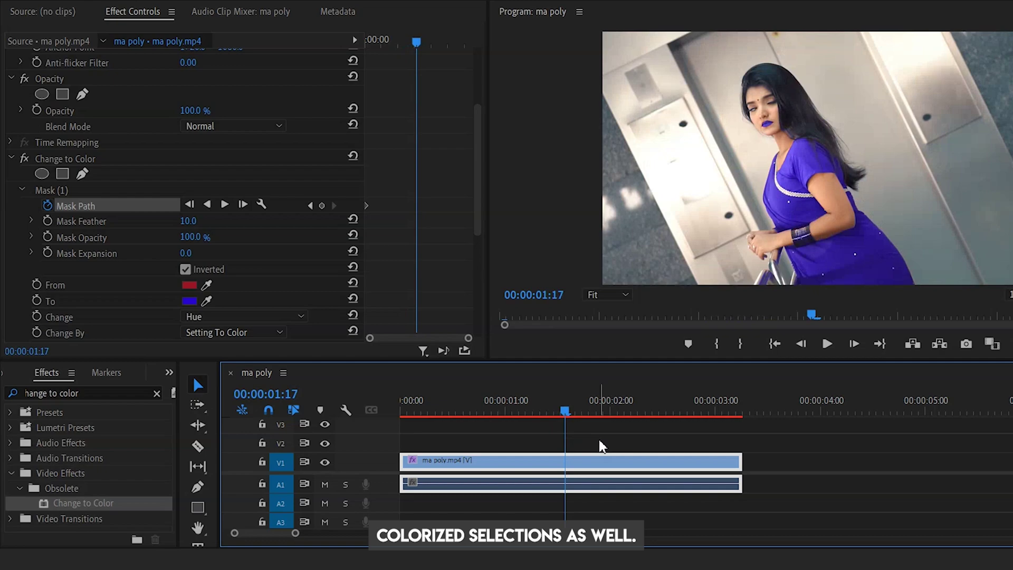
key(Left)
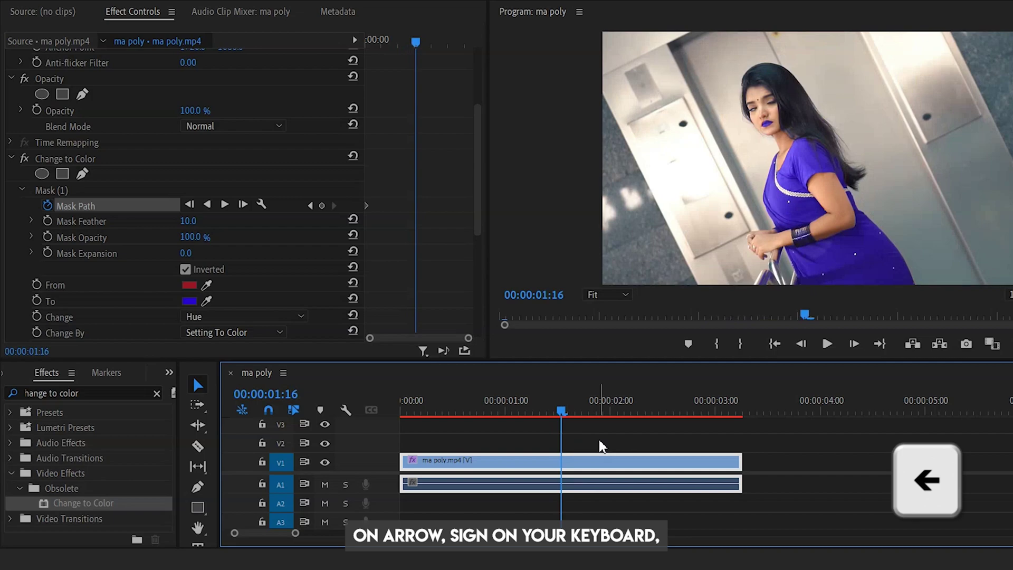
key(Left)
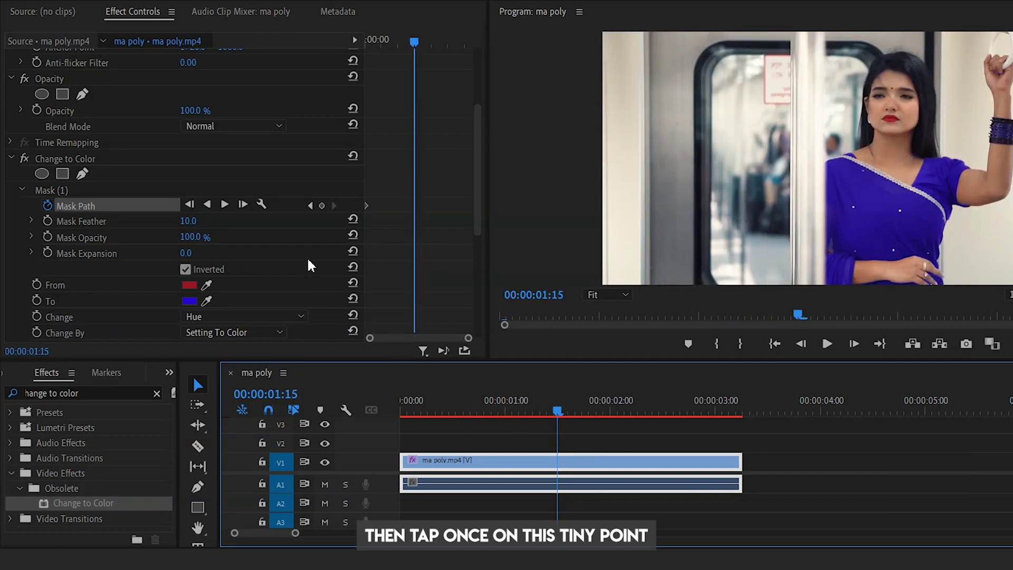
Add a Mask Path keyframe at 01:15, then step to 01:16 and select Mask (1)
click(325, 208)
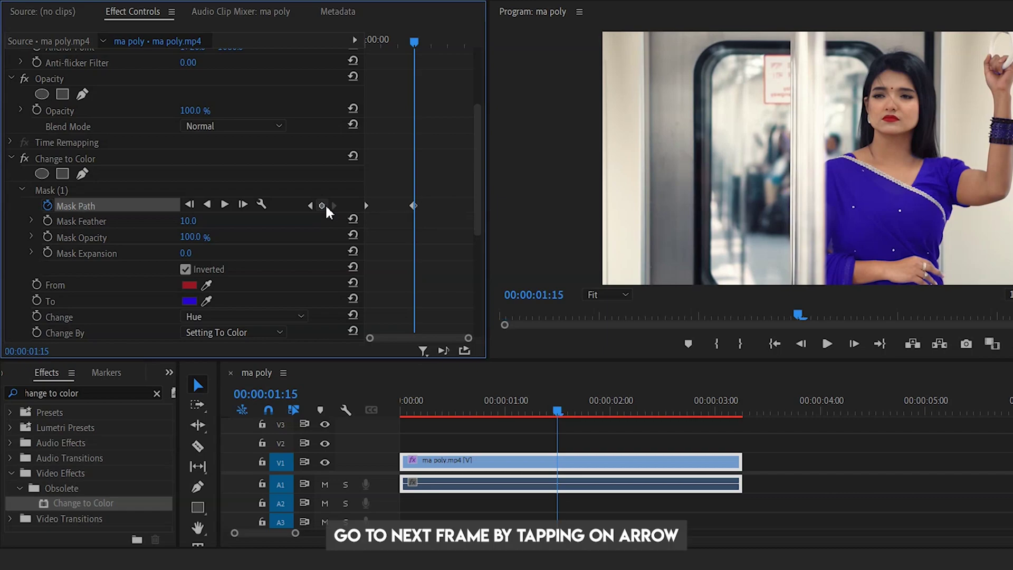
key(Right)
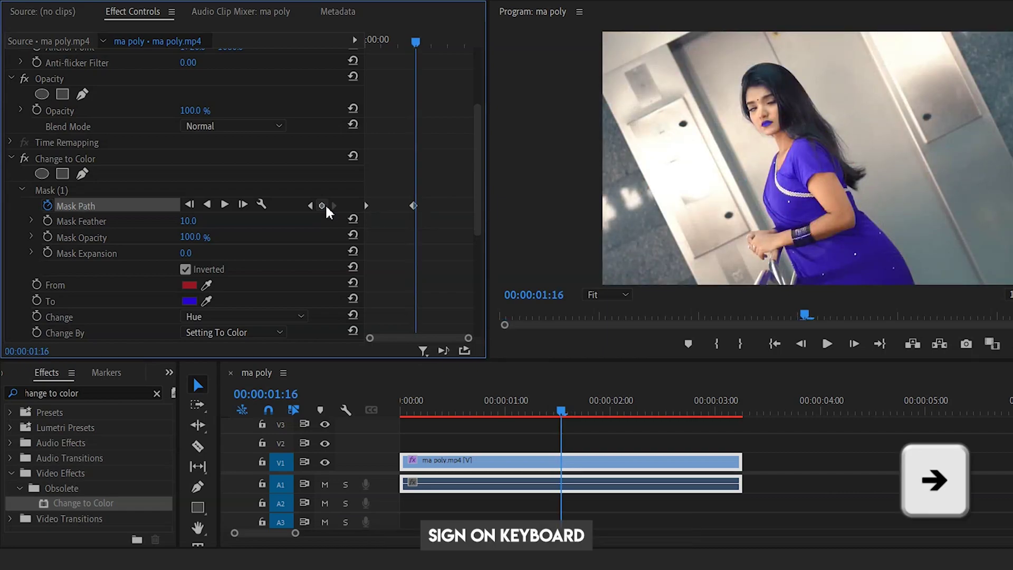
click(60, 191)
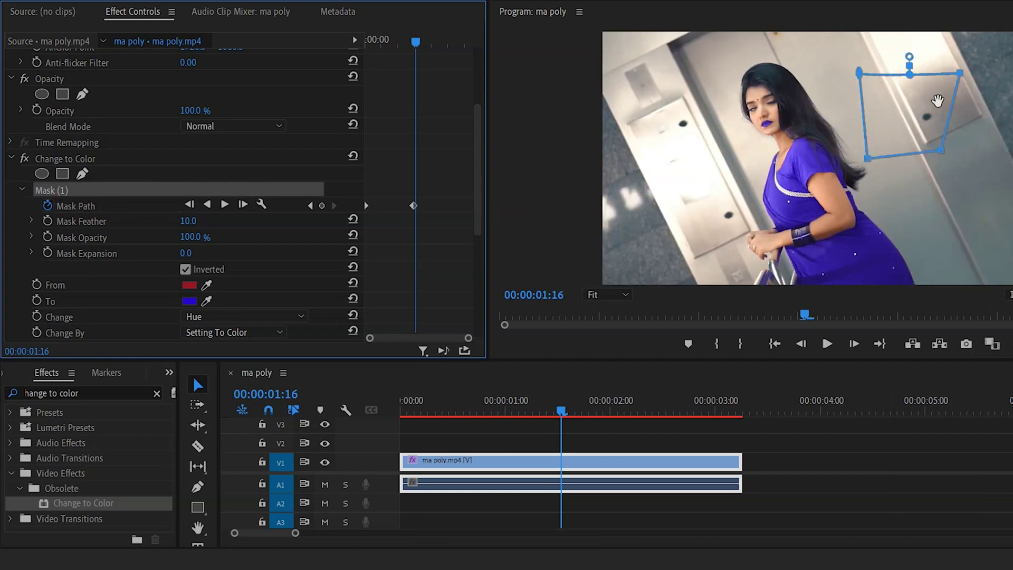
Move and rotate the mask over her tilted face at 01:16, then scrub ahead to check it
drag(858, 97, 774, 83)
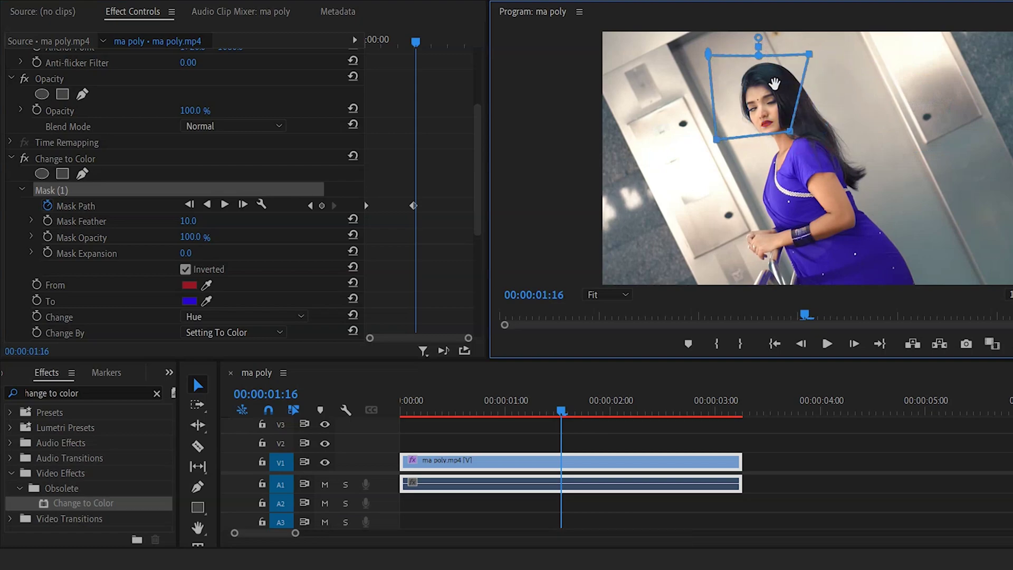
drag(733, 158, 766, 97)
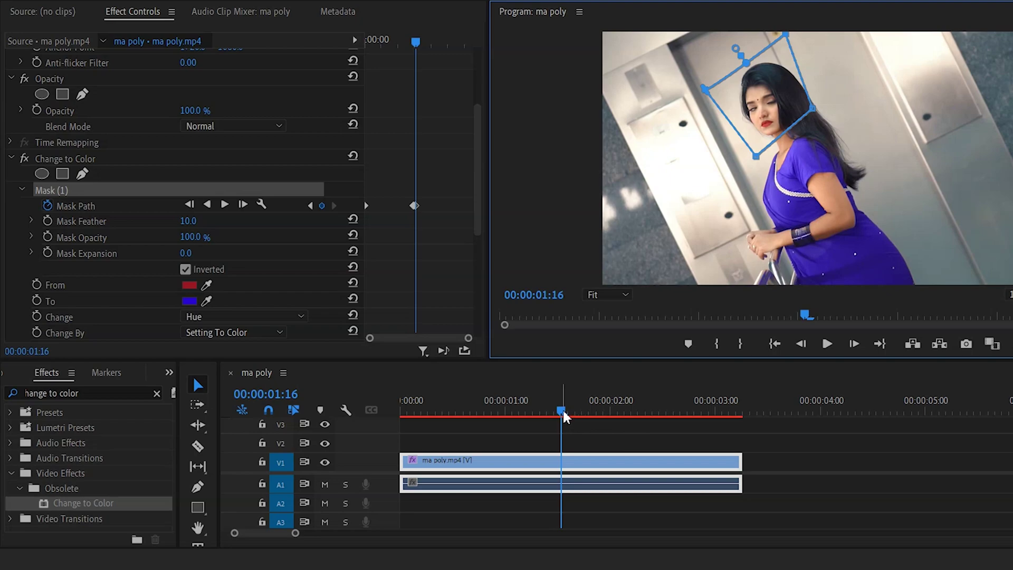
drag(564, 417, 668, 414)
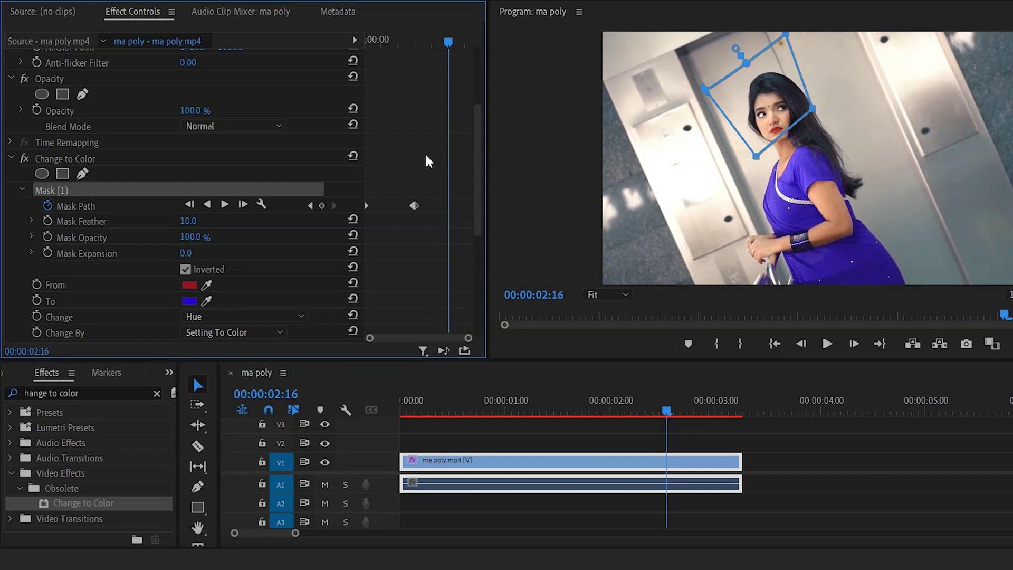
Add a Mask Path keyframe at 02:16 and shift Mask (1) right and down over the turned face
click(324, 206)
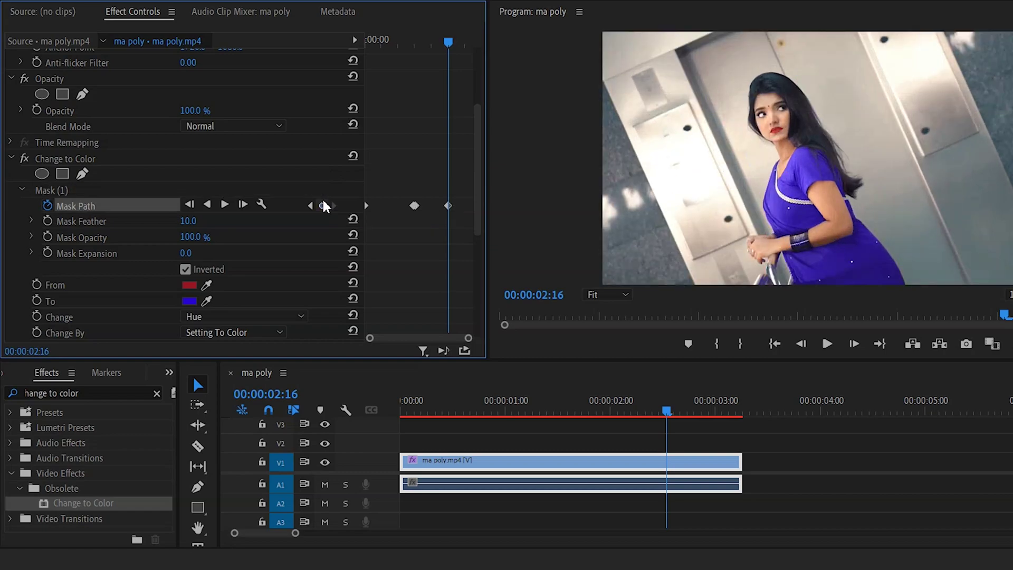
click(310, 190)
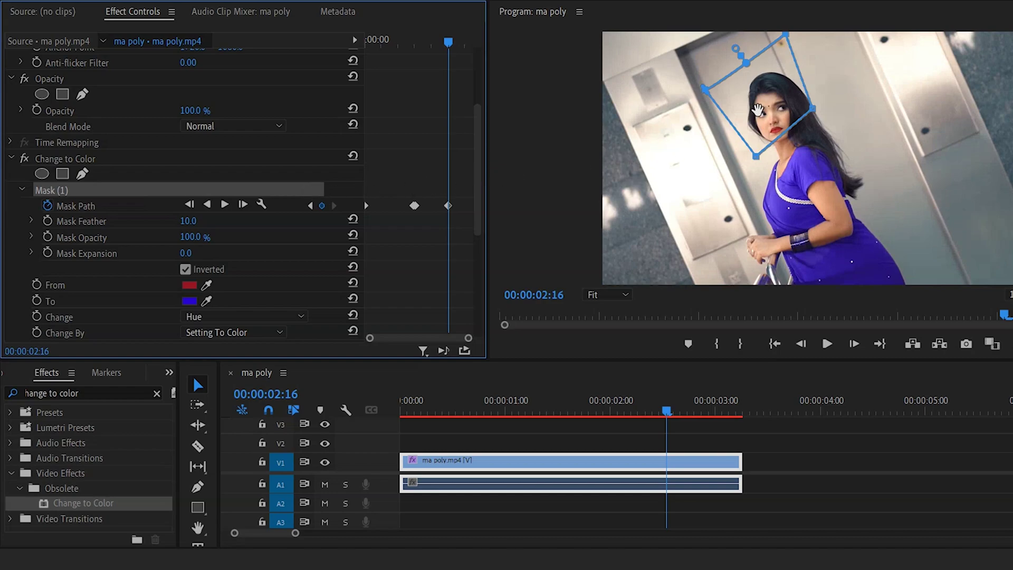
click(758, 109)
drag(762, 112, 767, 119)
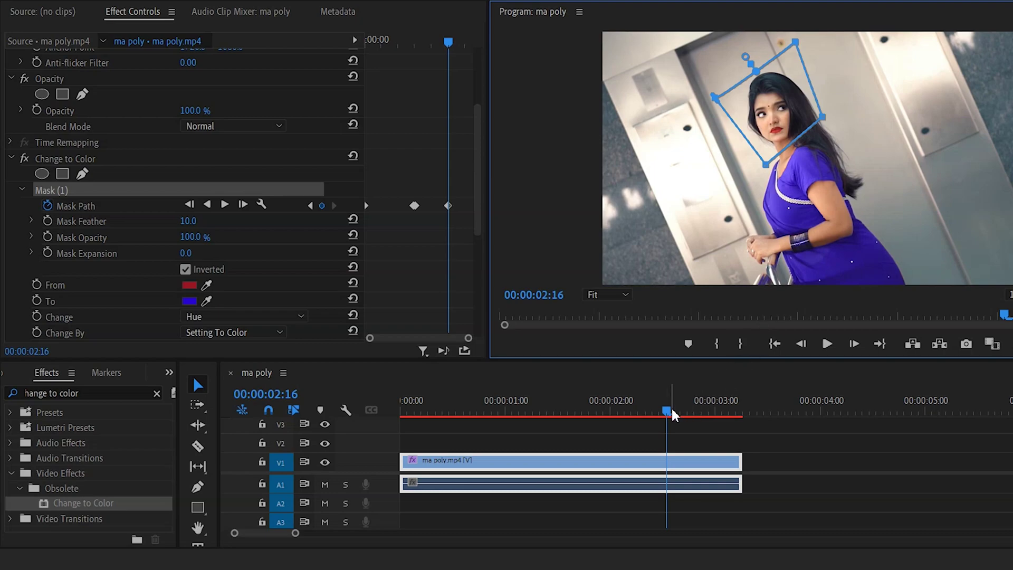
drag(672, 415, 396, 484)
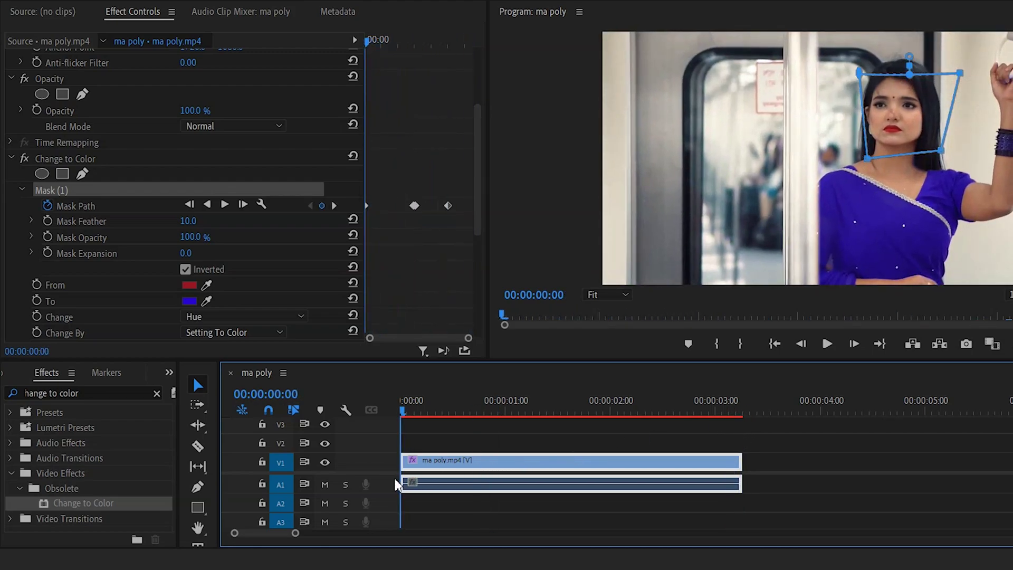
Deselect the clip and play the edit through to check the blue sari and red lips
click(780, 511)
click(827, 344)
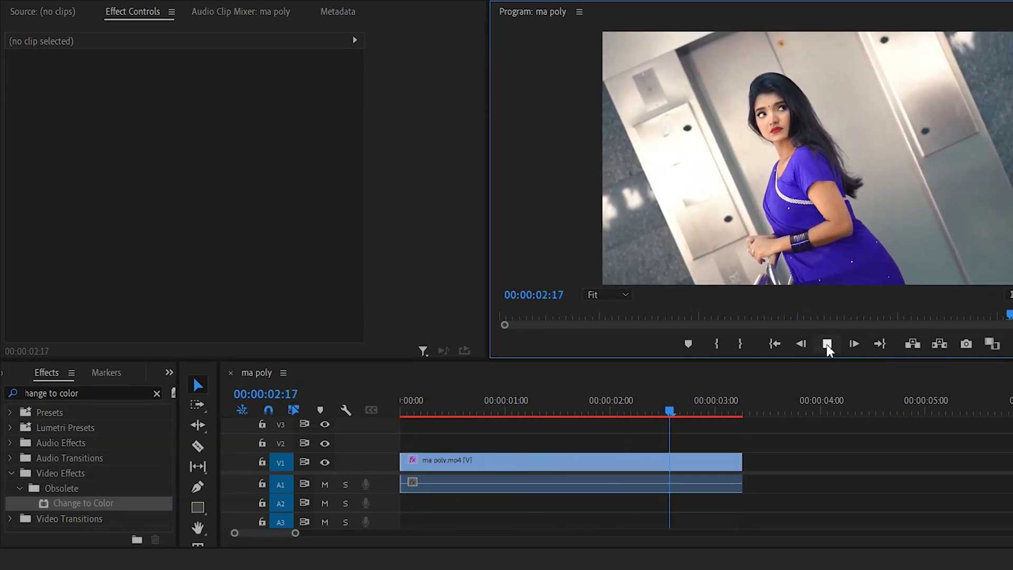
click(827, 344)
key(d)
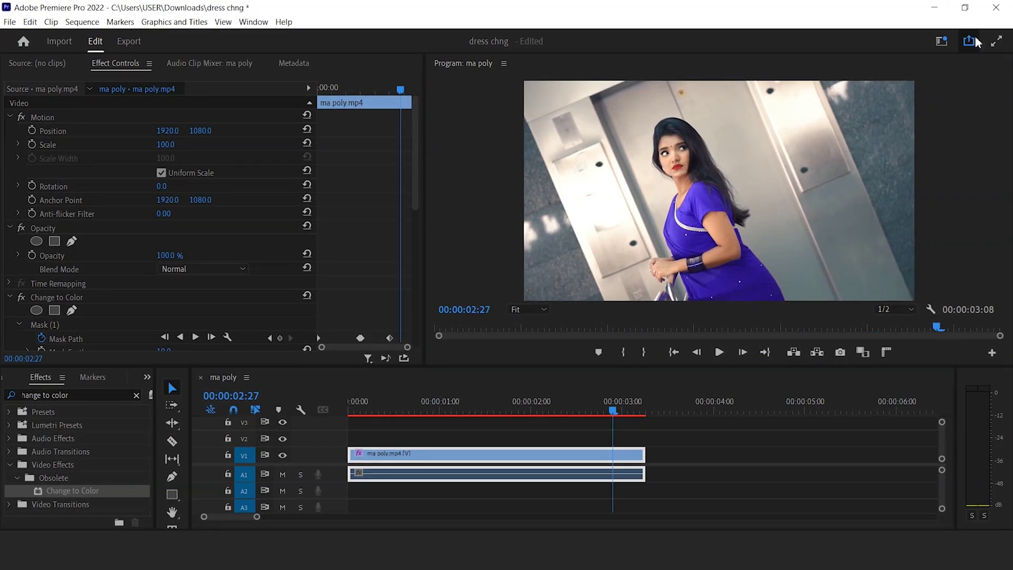
Quick-export the ma poly sequence as ma poly_3.mp4 with the Match Source - Adaptive High Bitrate preset
click(970, 42)
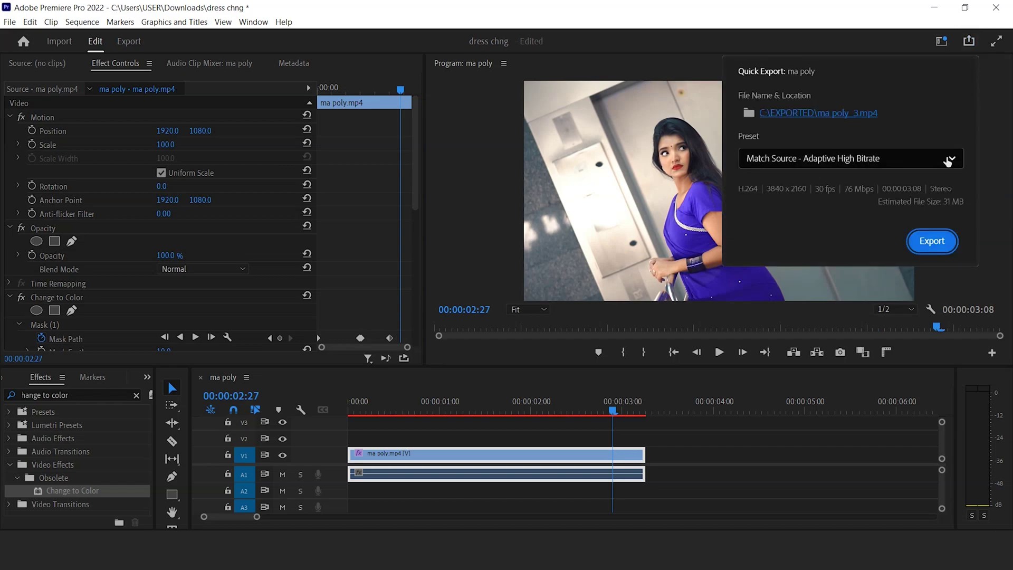
click(948, 161)
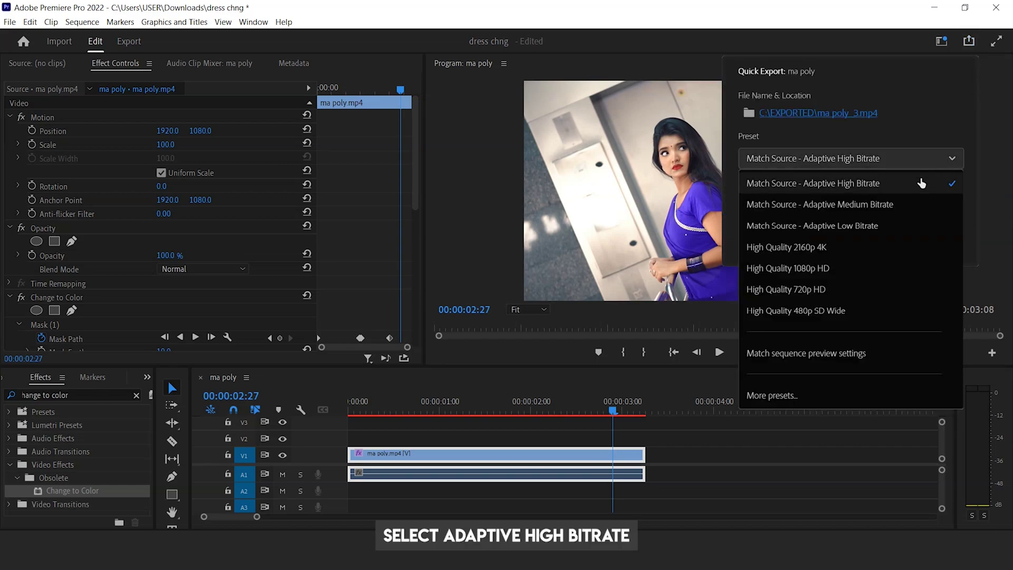
click(919, 184)
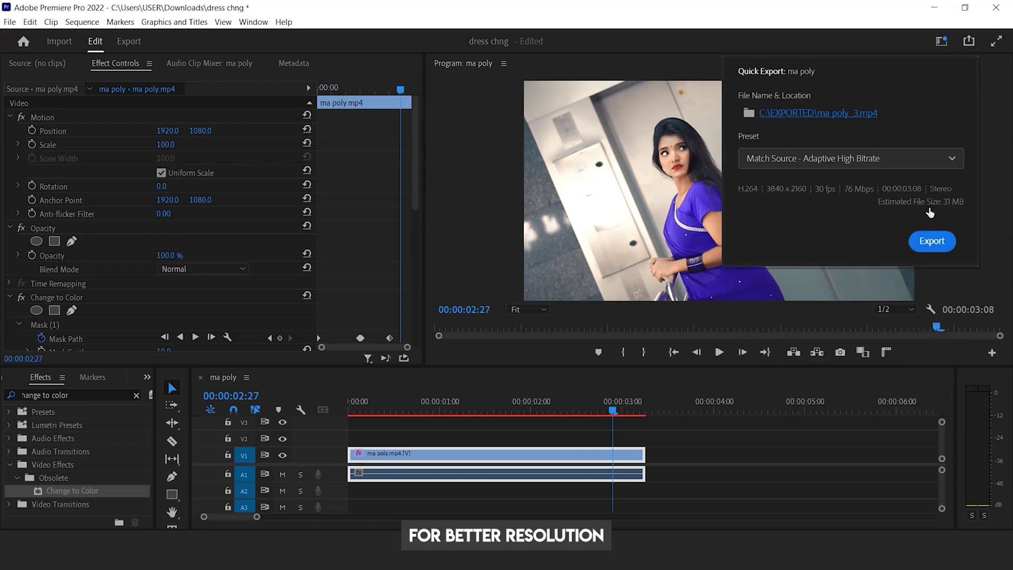
click(937, 244)
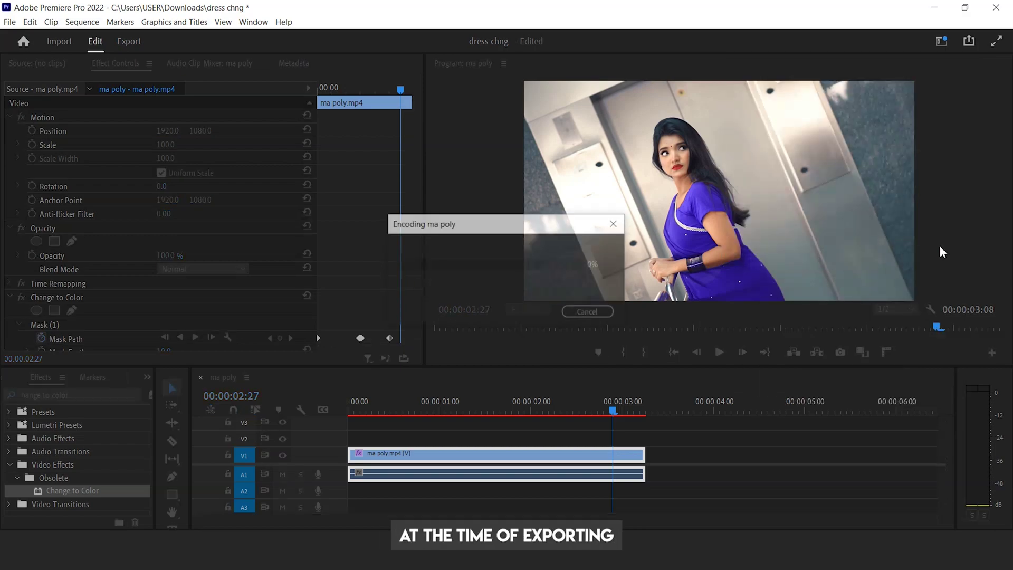